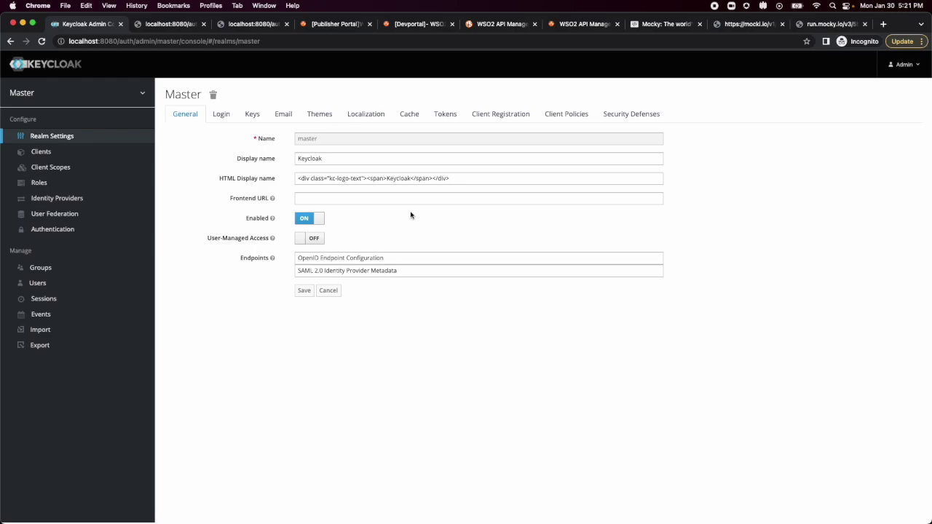
View the master realm's OpenID endpoint configuration, then return to the realm's general settings.
left_click(339, 258)
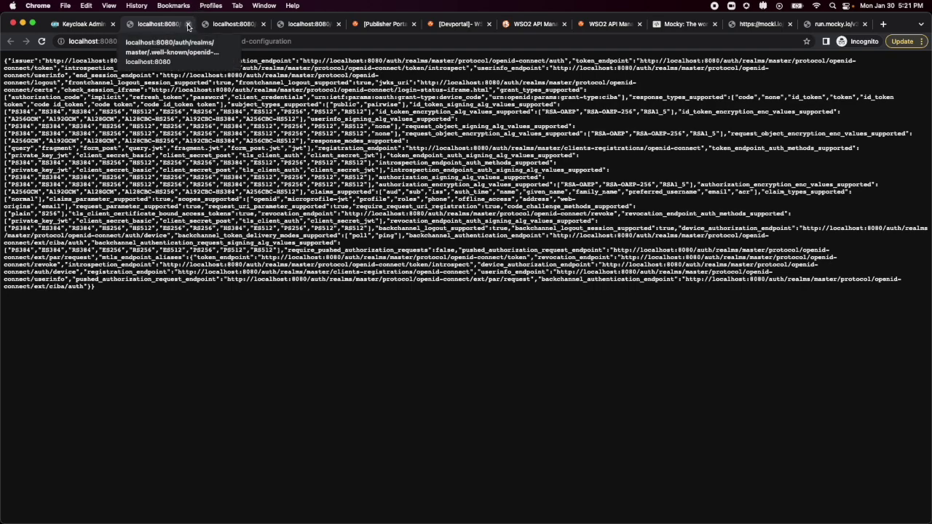
left_click(187, 25)
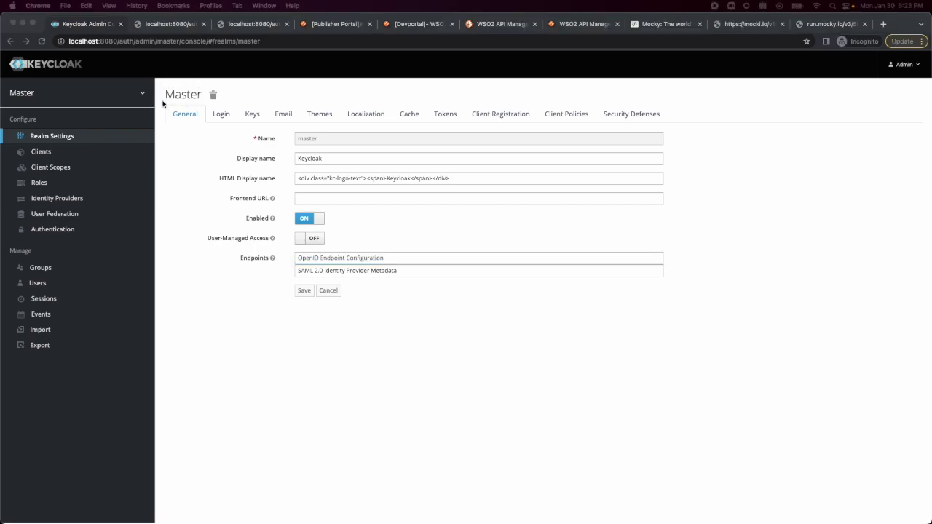
left_click(187, 110)
List the realm's clients and preview the Add Client form with openid-connect, then cancel it.
left_click(44, 155)
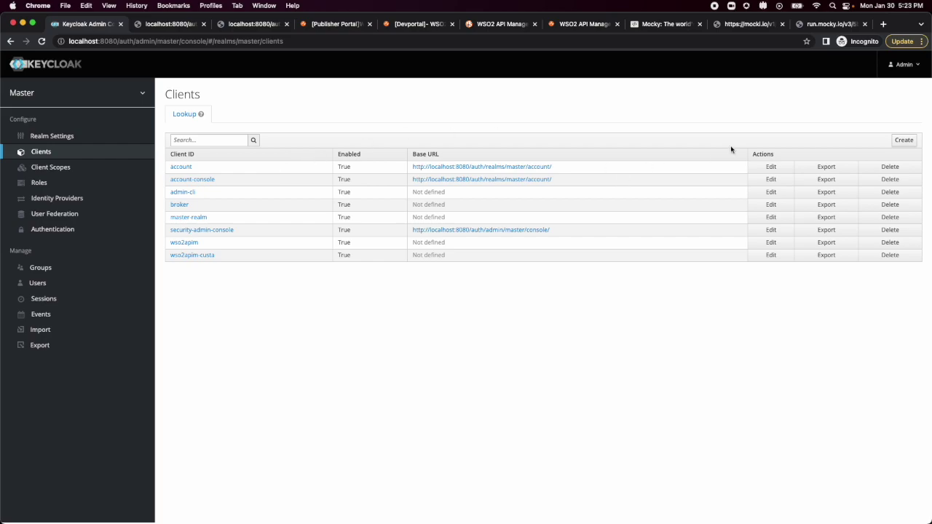
left_click(905, 143)
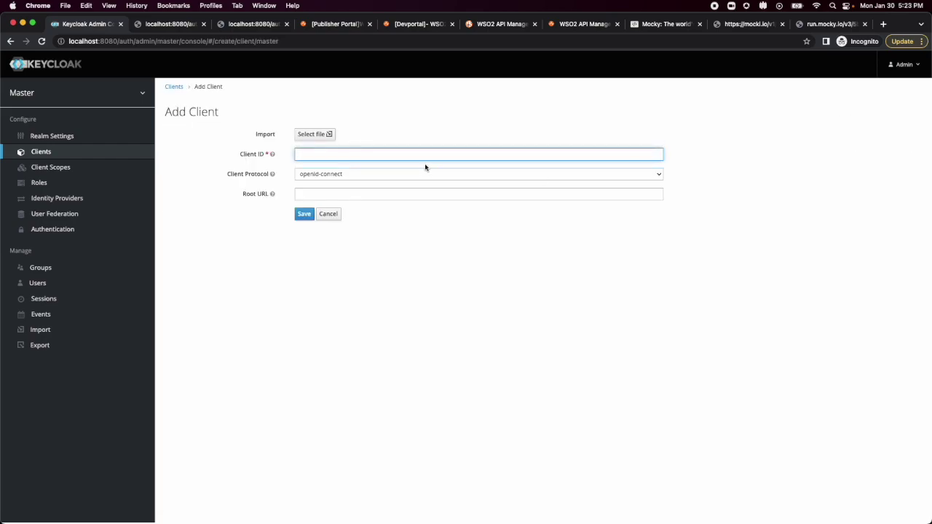
left_click(342, 359)
left_click(329, 155)
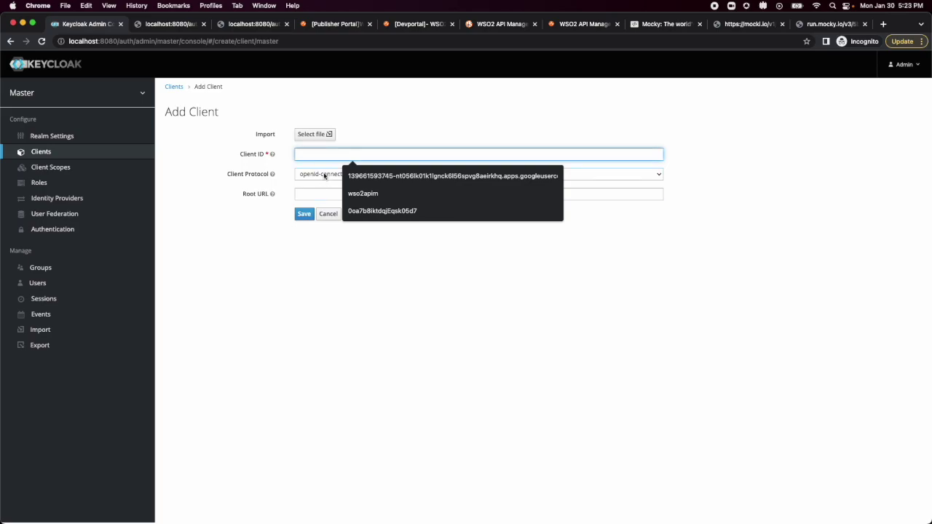
left_click(323, 174)
left_click(347, 267)
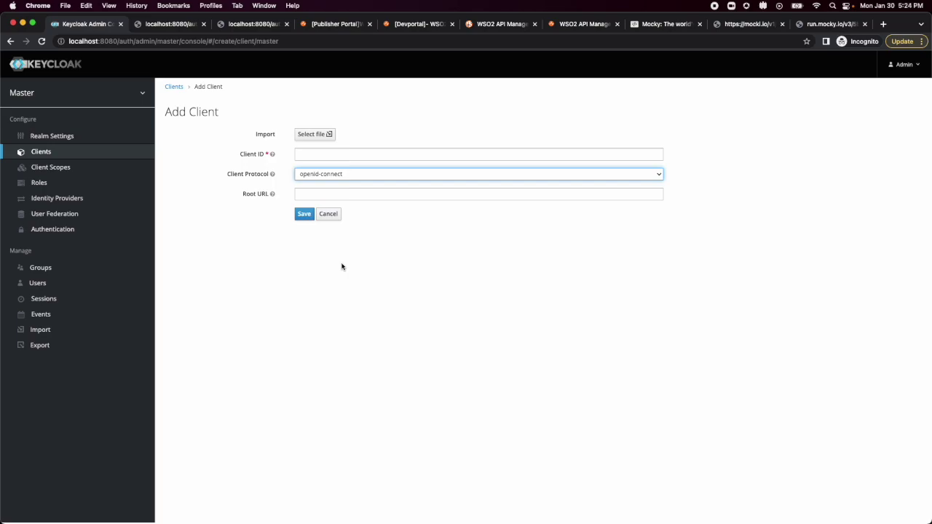
left_click(332, 215)
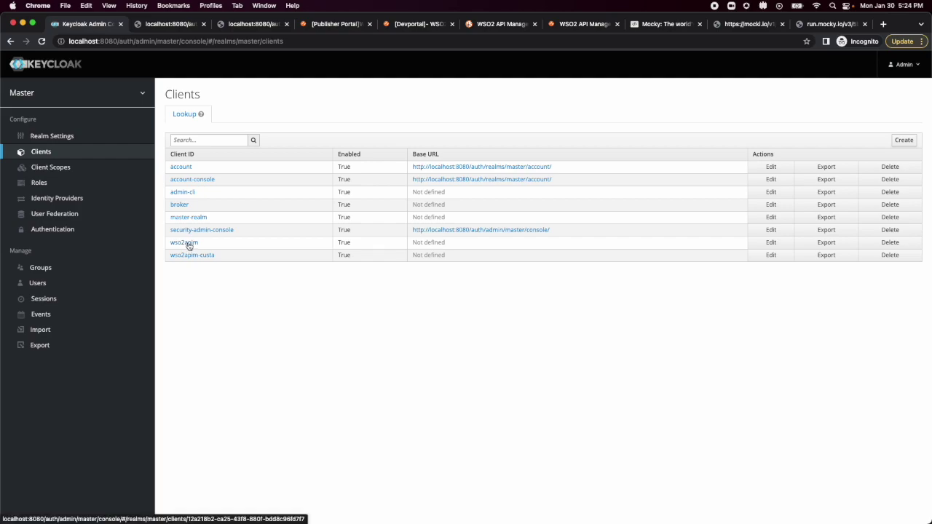
Review the wso2apim client's settings, flows and redirect URIs, then show its credentials.
left_click(192, 245)
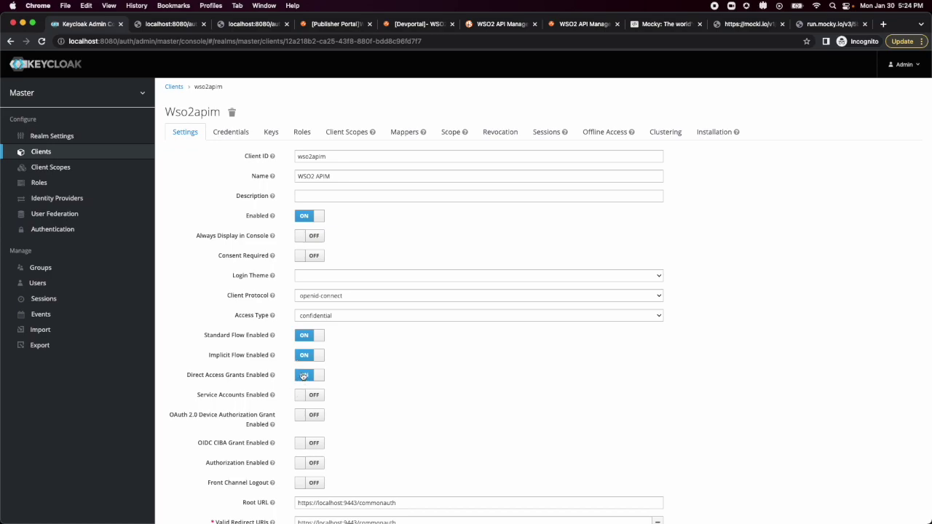
scroll(369, 400, "down", 3)
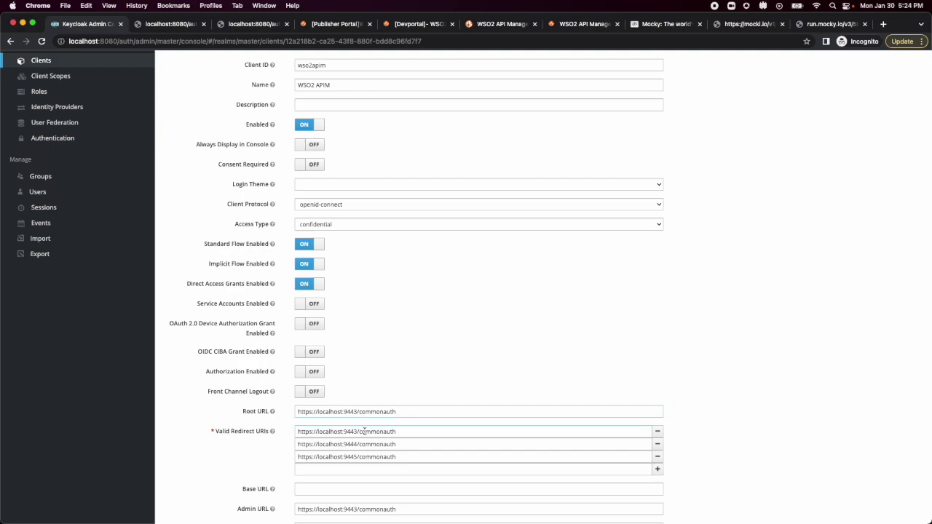
scroll(364, 431, "down", 3)
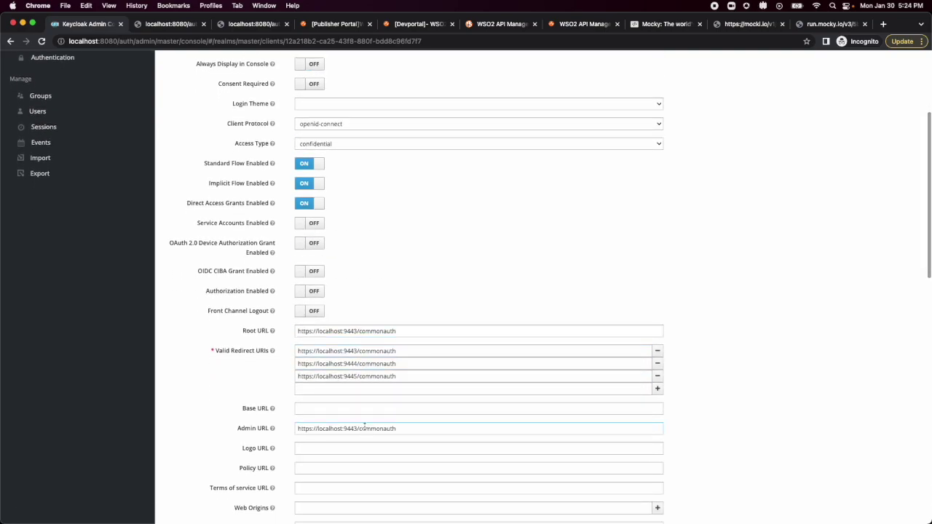
scroll(364, 425, "down", 2)
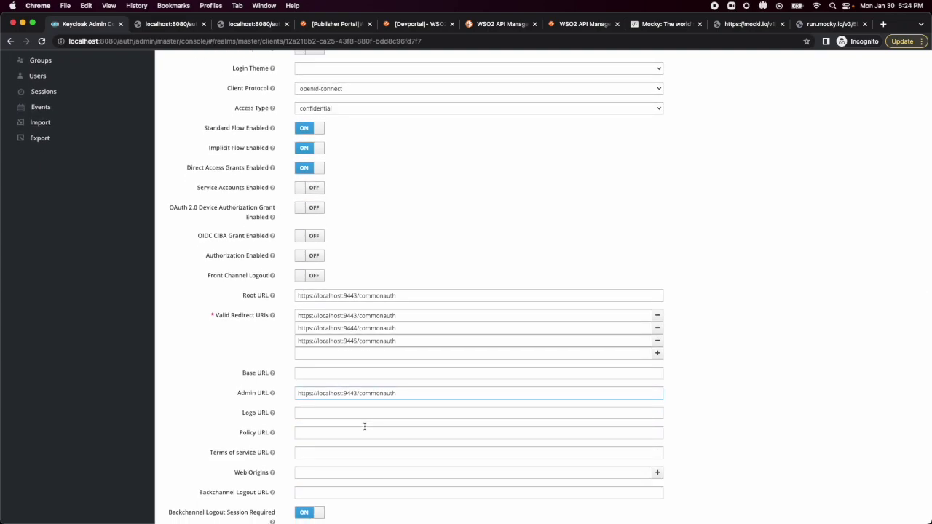
scroll(364, 427, "down", 12)
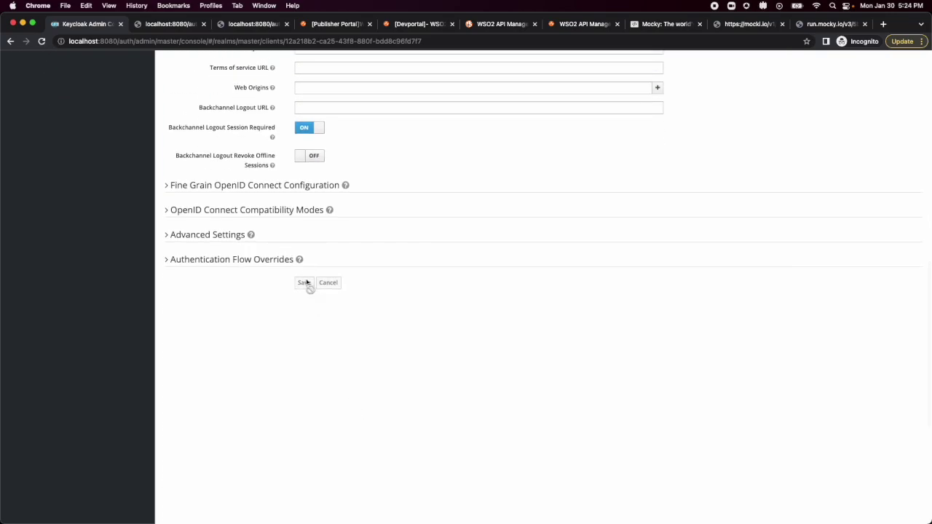
scroll(307, 284, "up", 20)
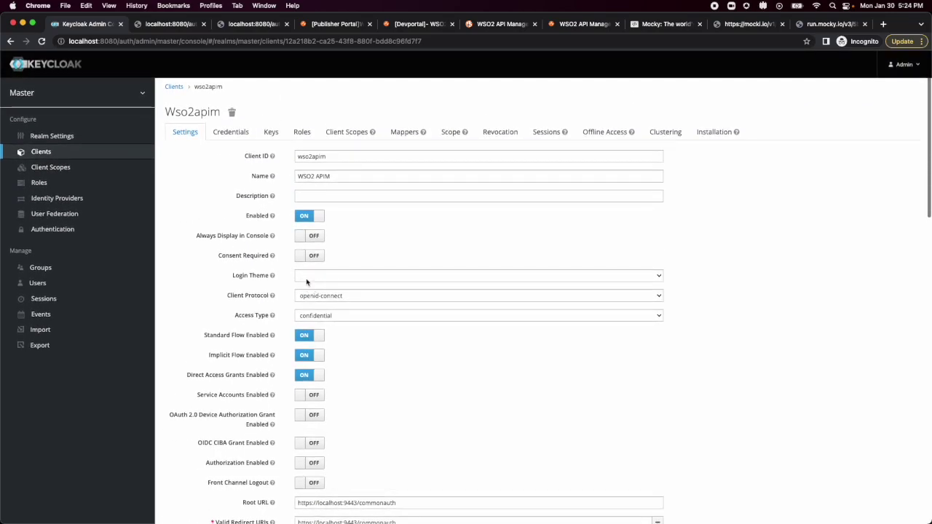
scroll(163, 123, "down", 3)
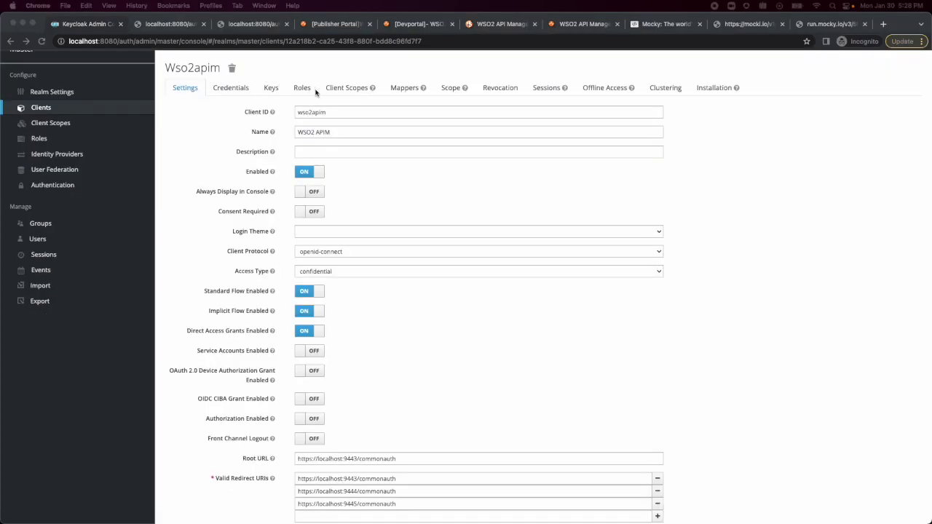
left_click(225, 89)
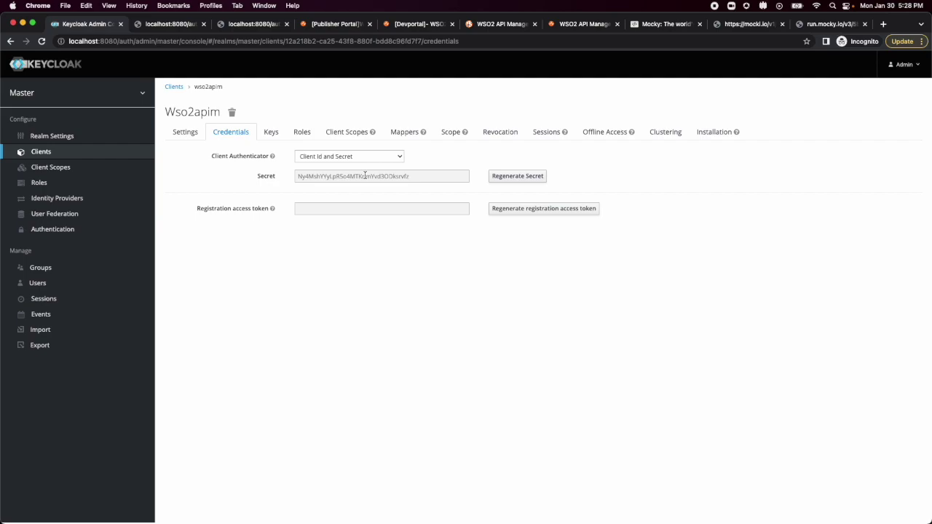
Select the wso2apim client secret for copying, then show the client's roles.
double_click(356, 175)
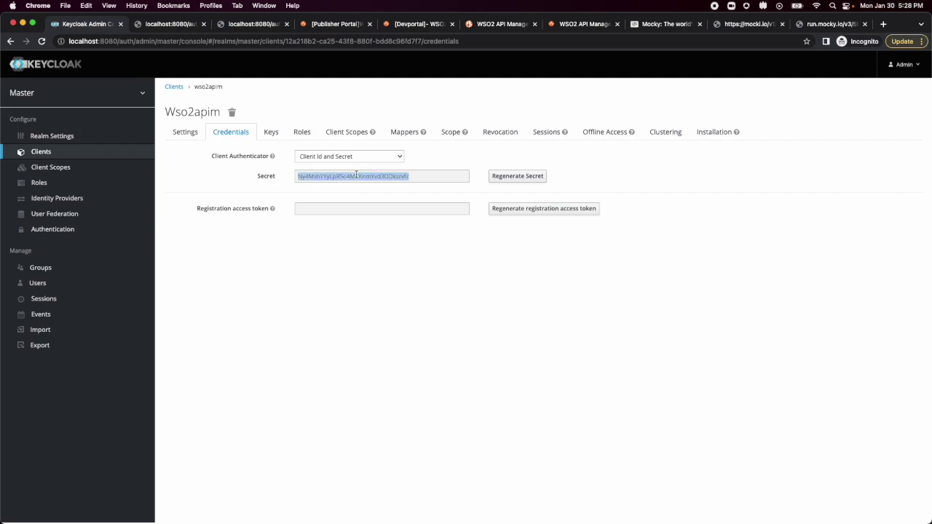
left_click(332, 255)
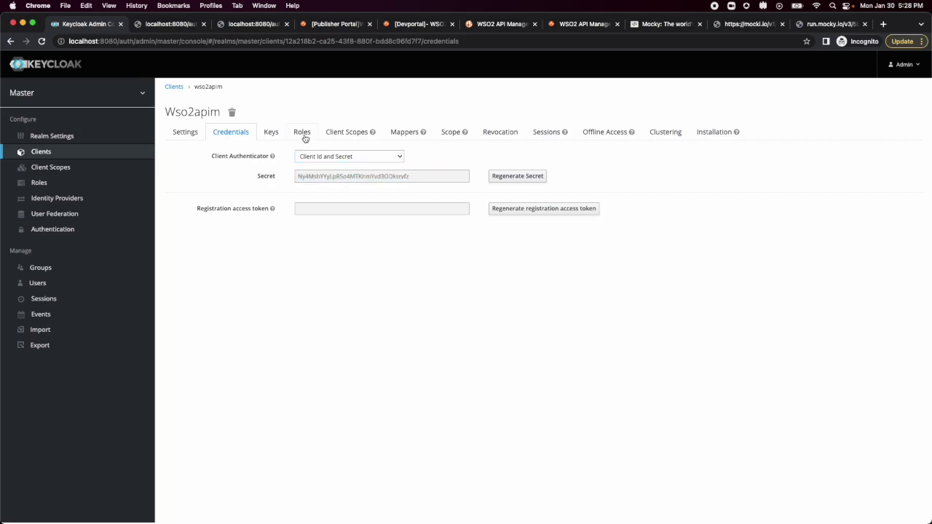
left_click(304, 135)
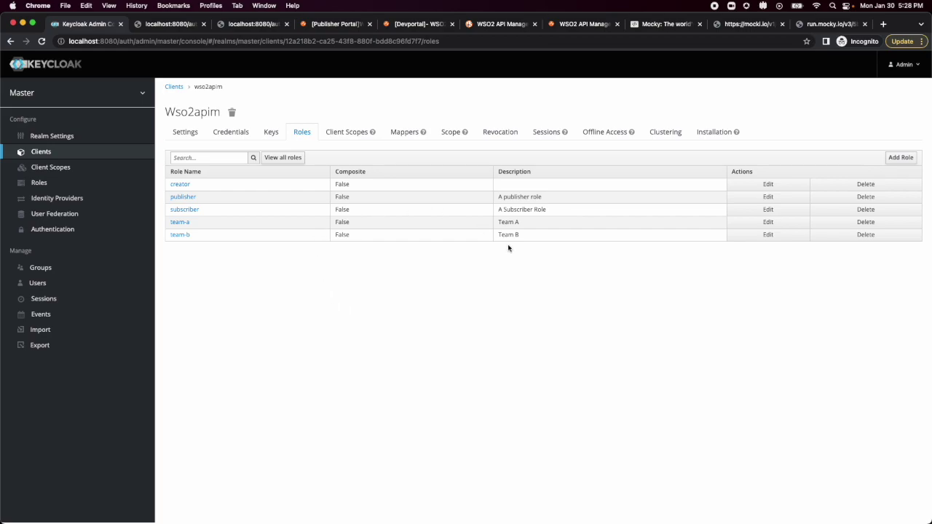
left_click(899, 157)
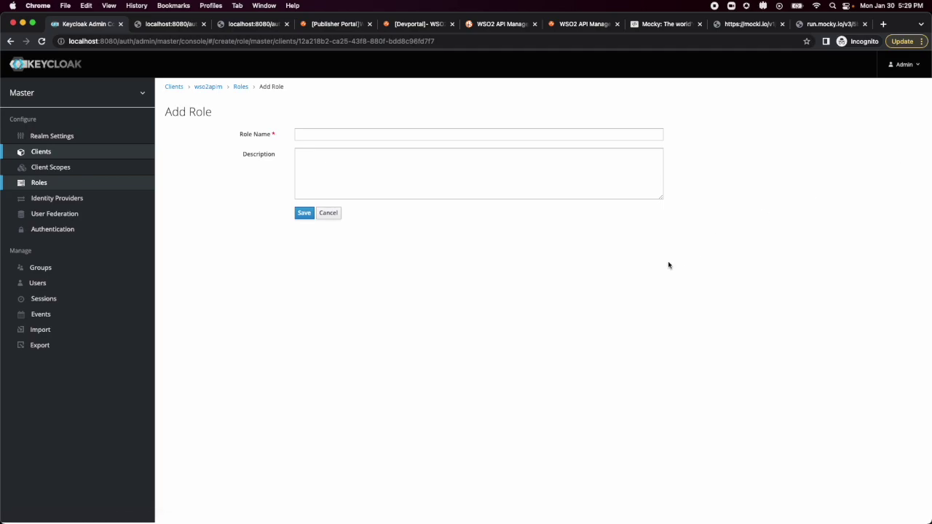
left_click(333, 217)
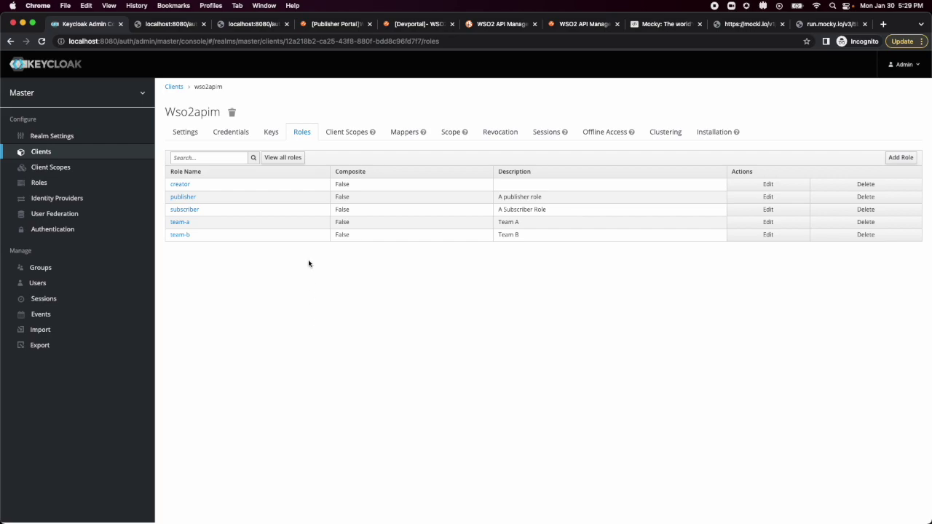
Browse the wso2apim mappers and available builtin mappers, then open the 'client roles' mapper.
left_click(405, 133)
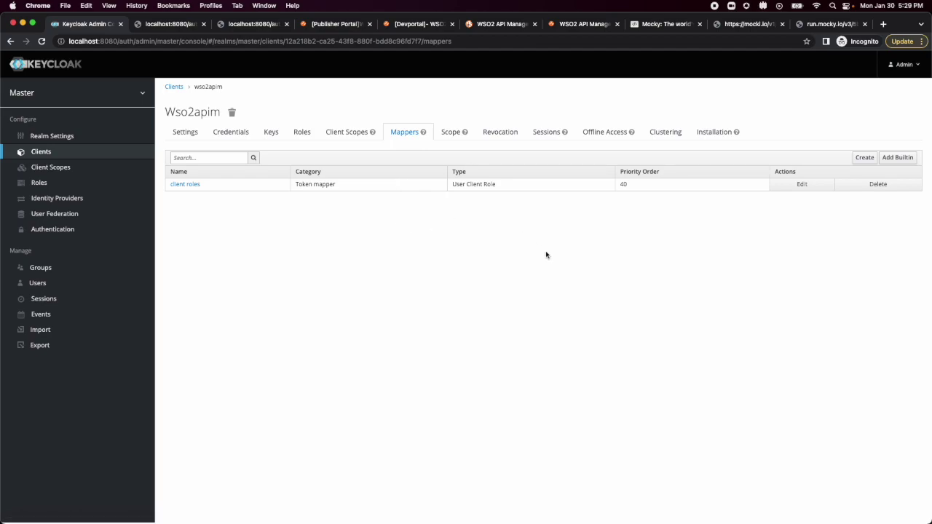
left_click(898, 157)
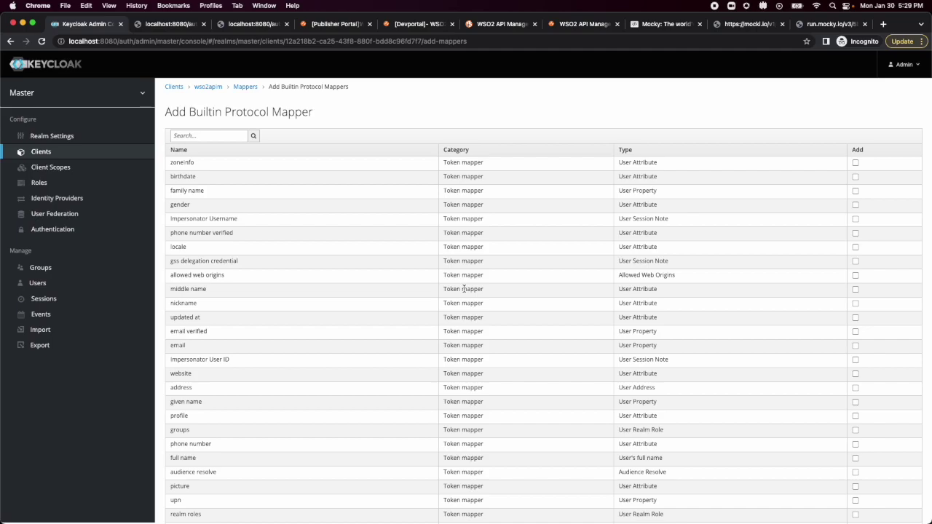
scroll(464, 289, "down", 1)
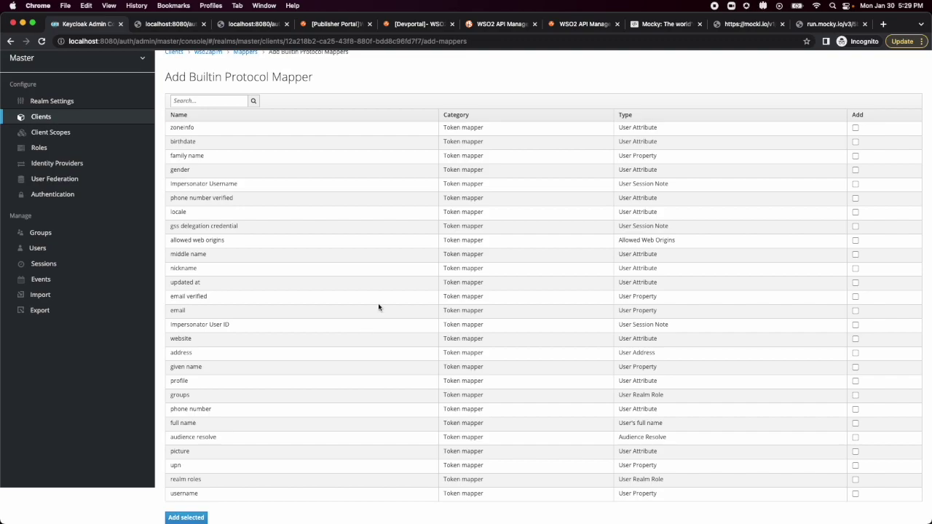
scroll(826, 189, "up", 1)
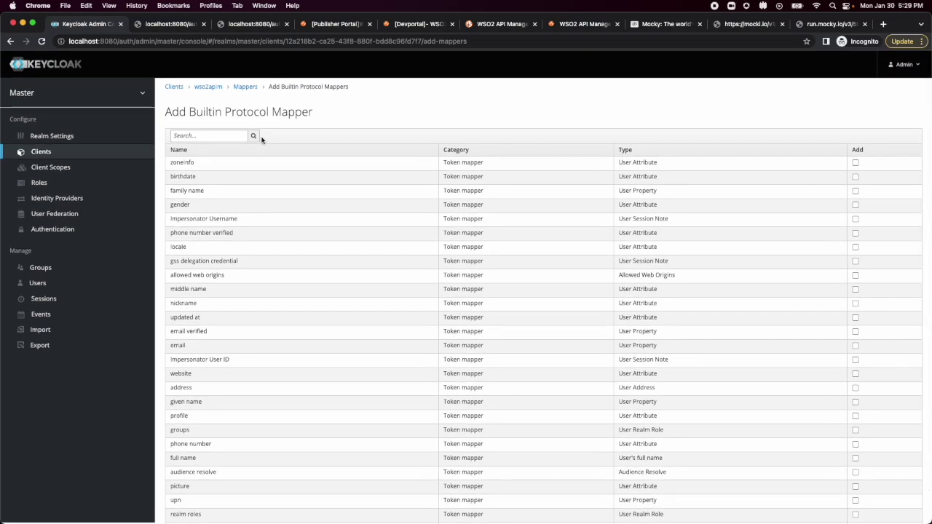
left_click(245, 86)
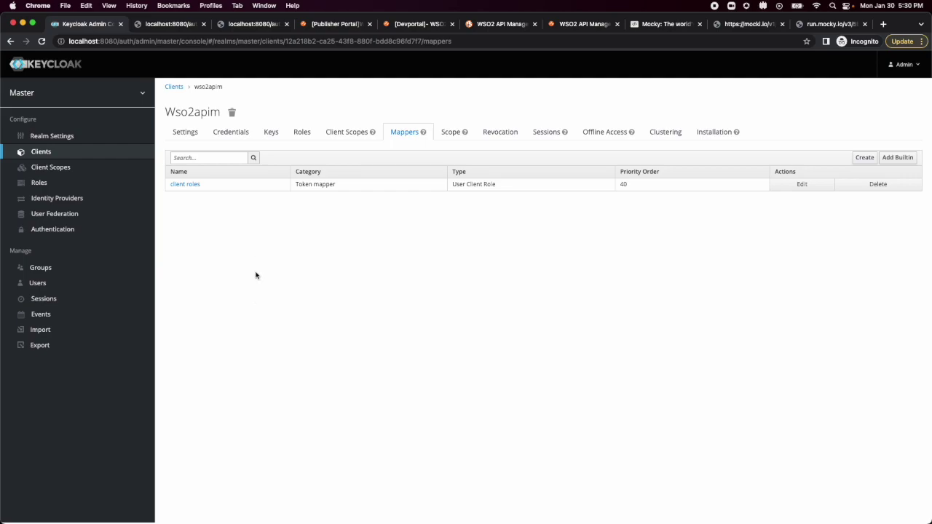
left_click(190, 184)
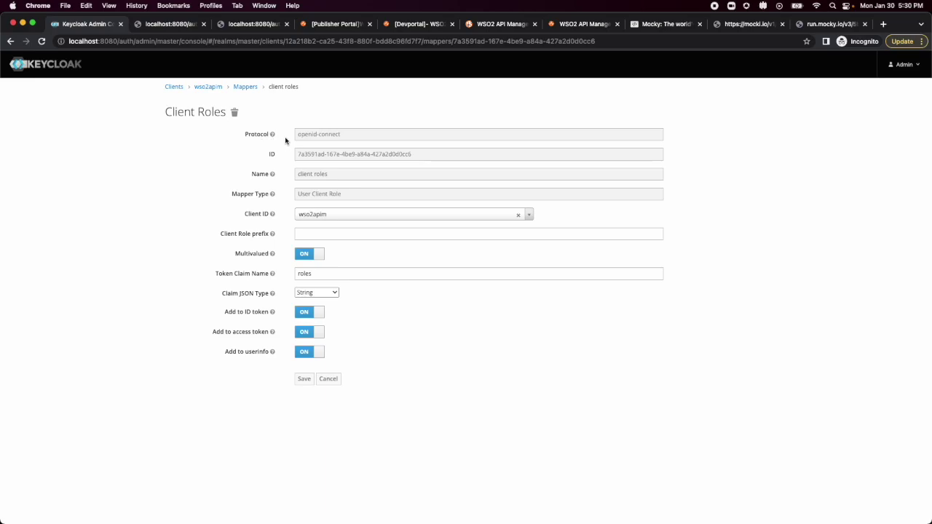
Inspect the 'client roles' mapper (claim roles, multivalued), then go to the master realm's users.
left_click(330, 234)
left_click(345, 274)
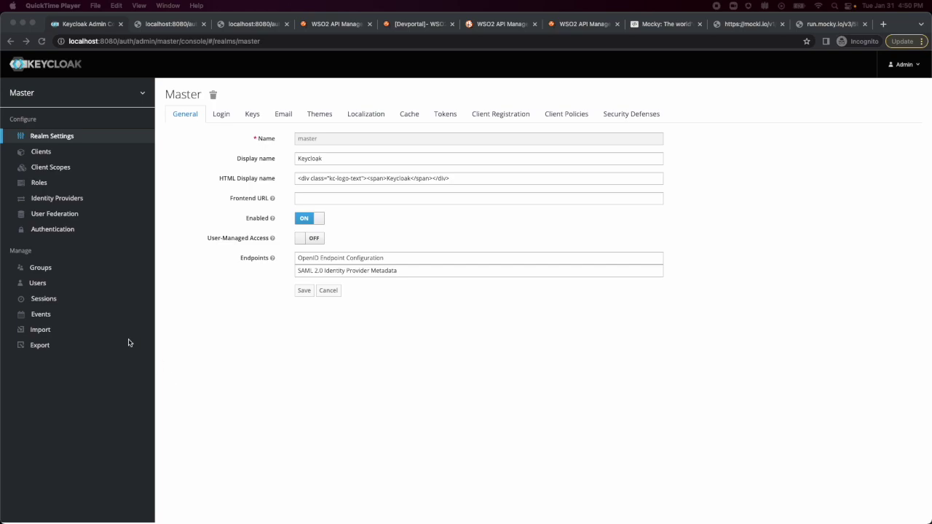
left_click(38, 283)
Create user pubuser with the user's e-mail, first and last name, and e-mail marked verified.
left_click(38, 284)
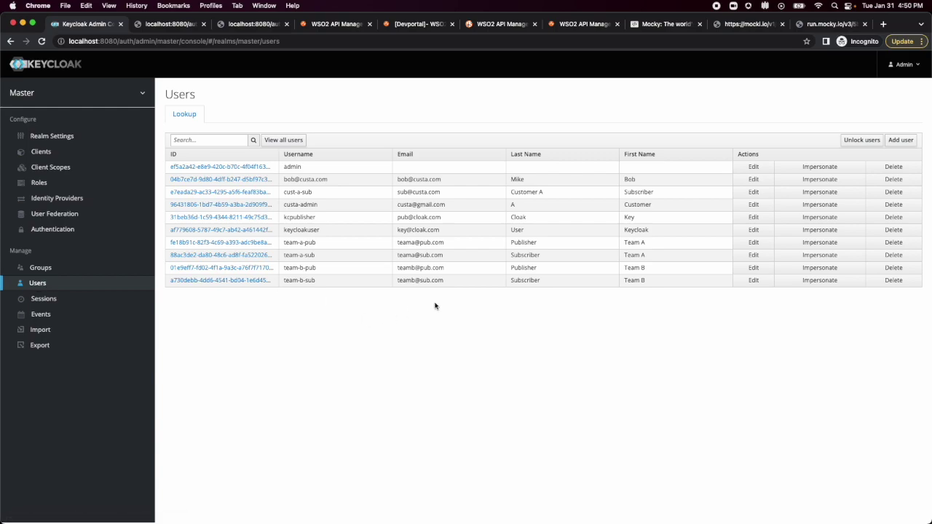
left_click(899, 142)
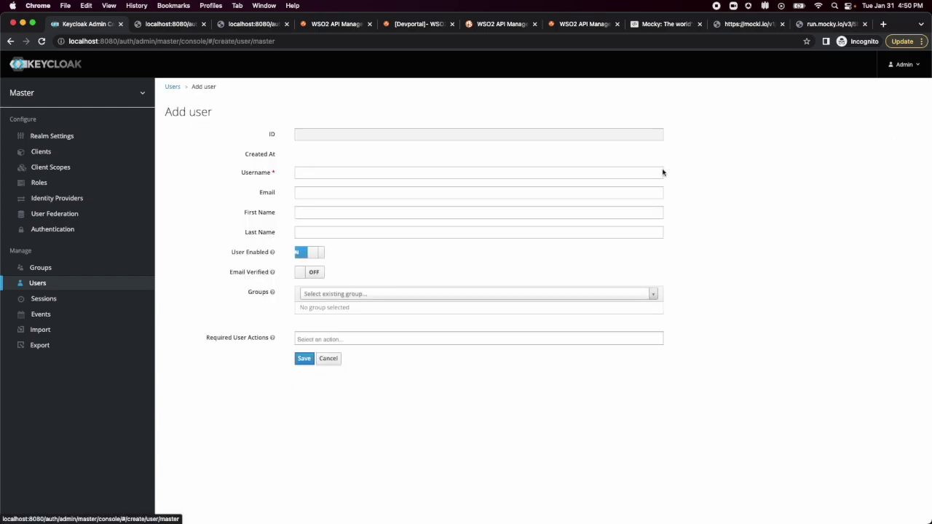
left_click(341, 172)
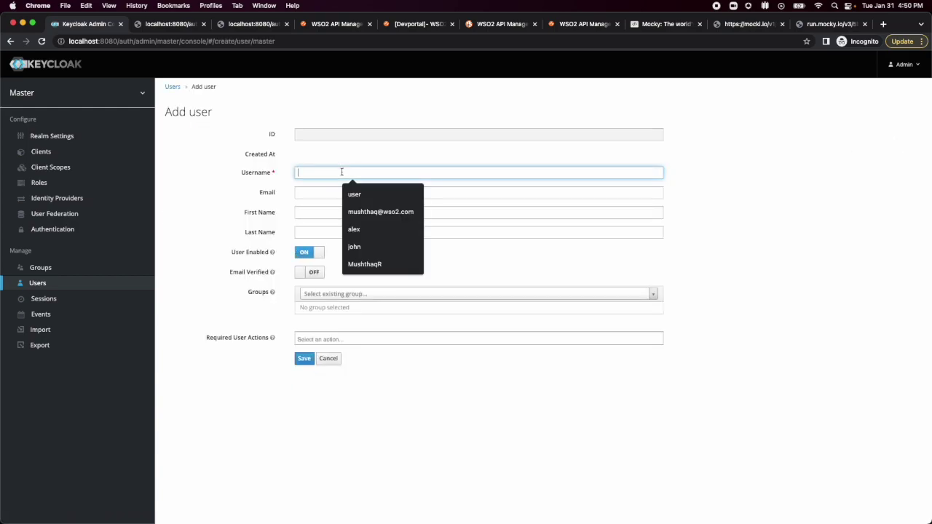
type("pubuser")
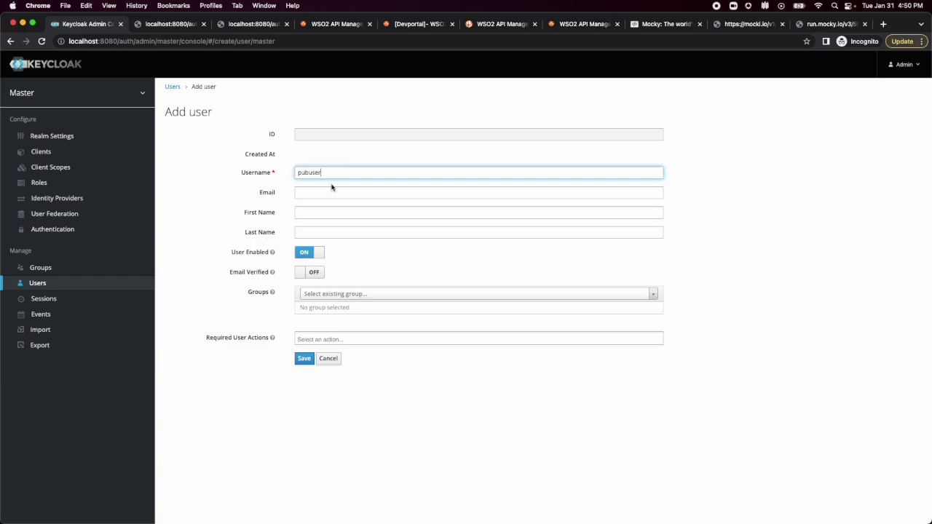
left_click(328, 192)
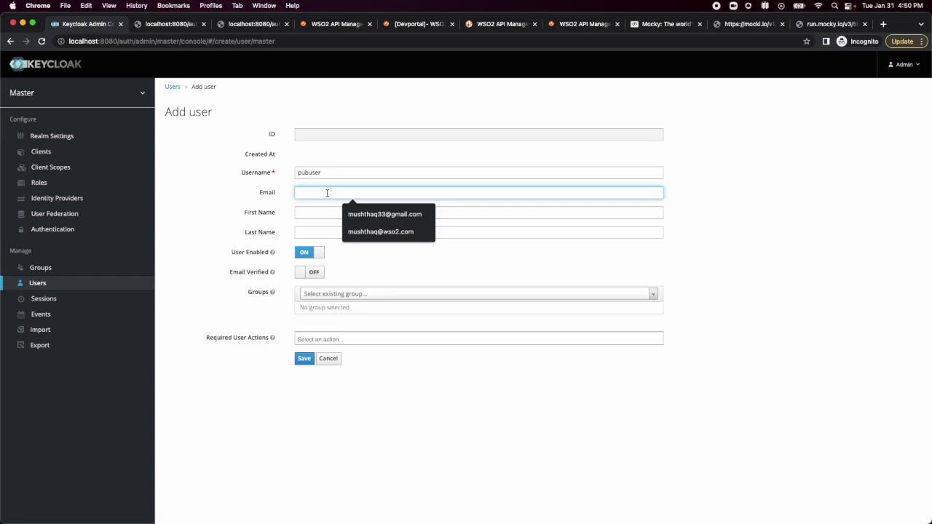
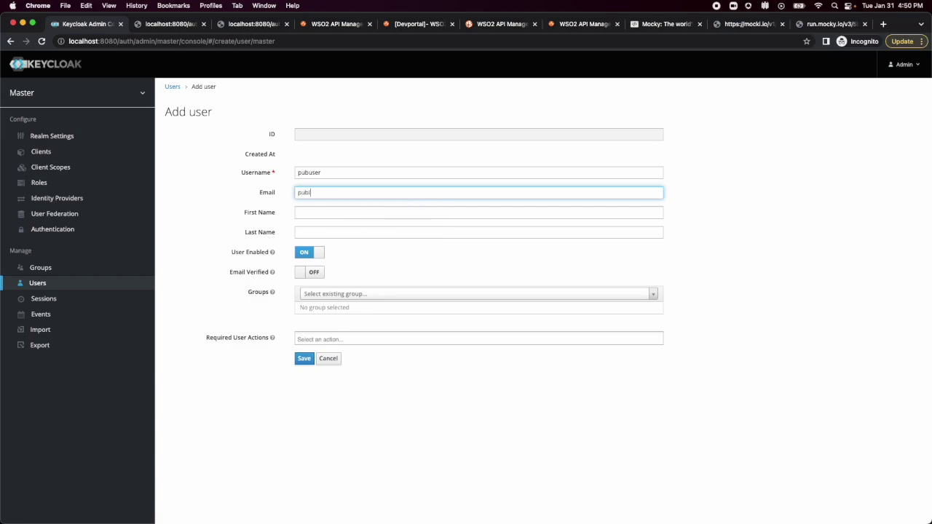
key("Tab")
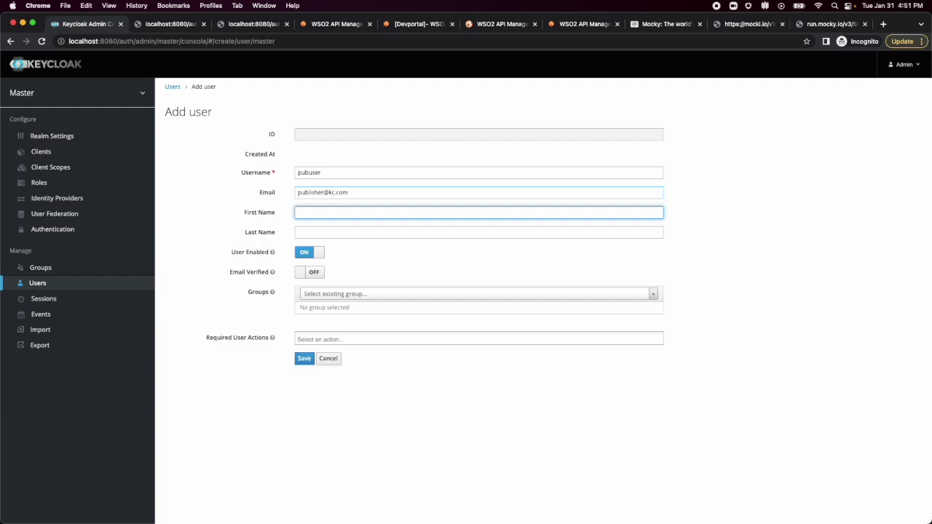
type("Tom")
key("Tab")
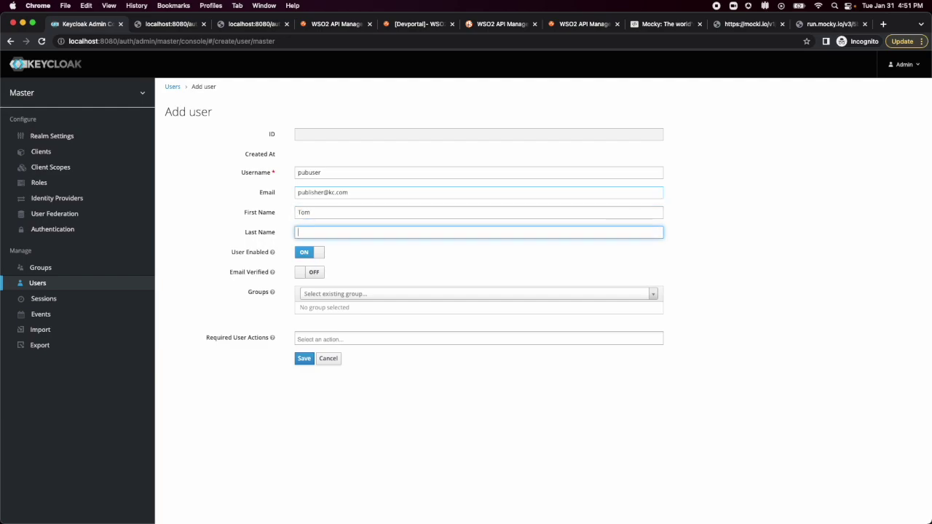
type("User")
left_click(303, 277)
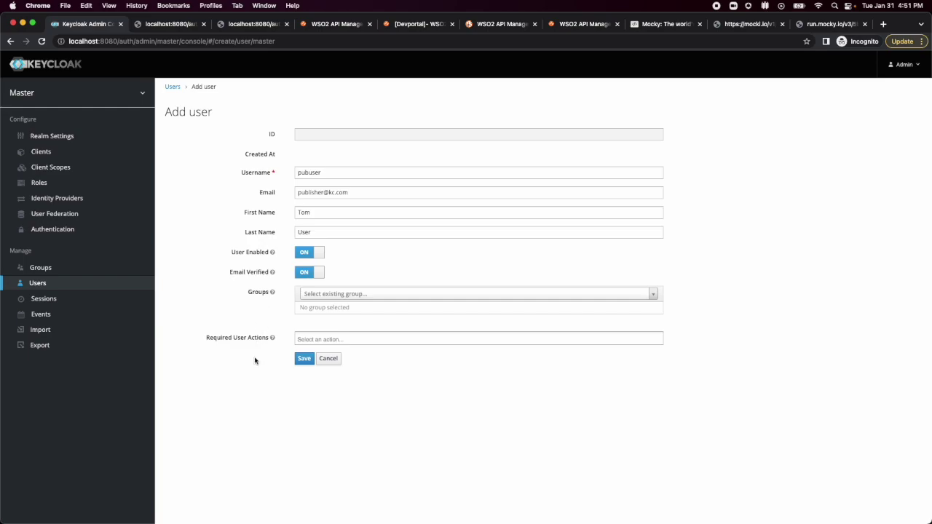
left_click(305, 361)
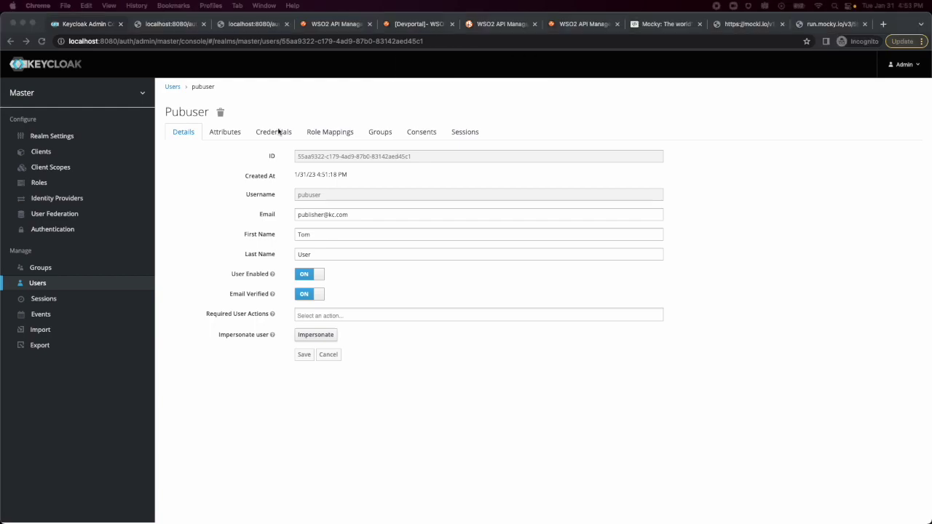
Set a permanent, non-temporary password for pubuser and confirm it.
left_click(280, 132)
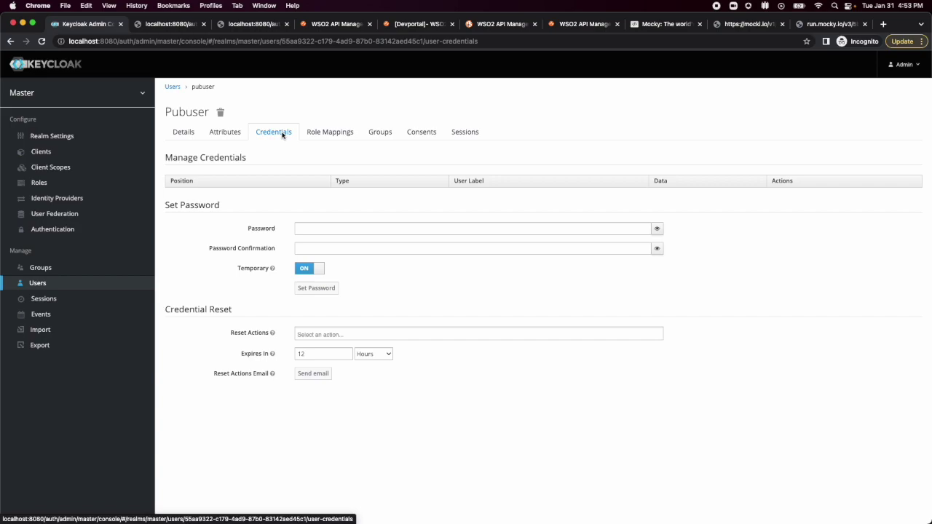
left_click(306, 270)
left_click(312, 234)
type("pub")
key("Tab")
type("pubus")
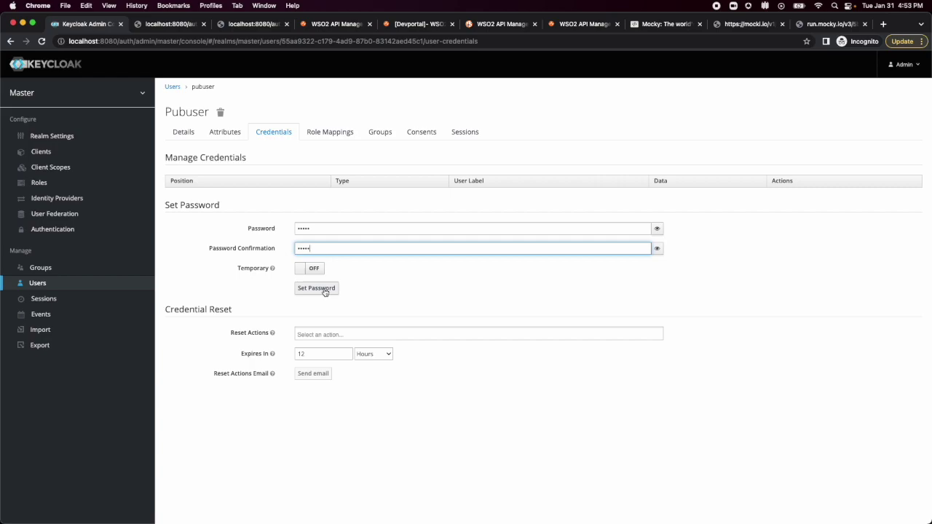
left_click(325, 290)
left_click(586, 132)
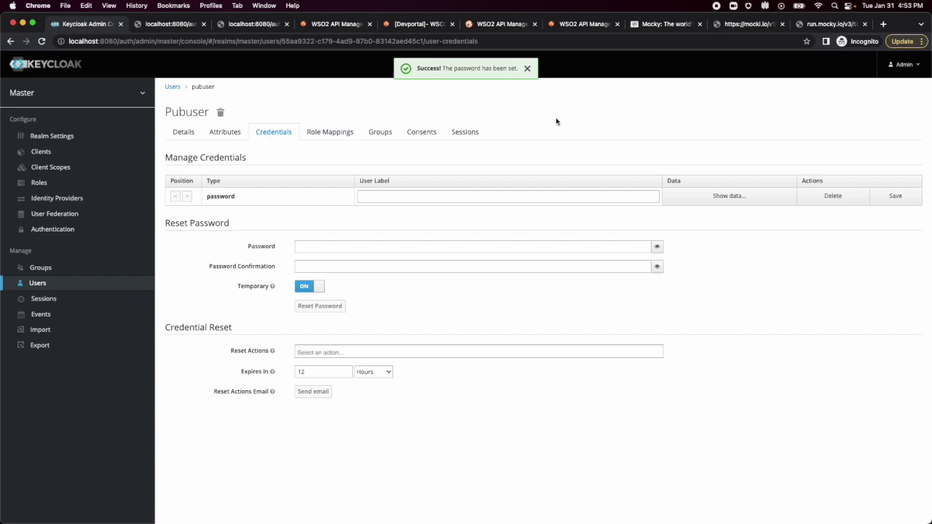
left_click(339, 132)
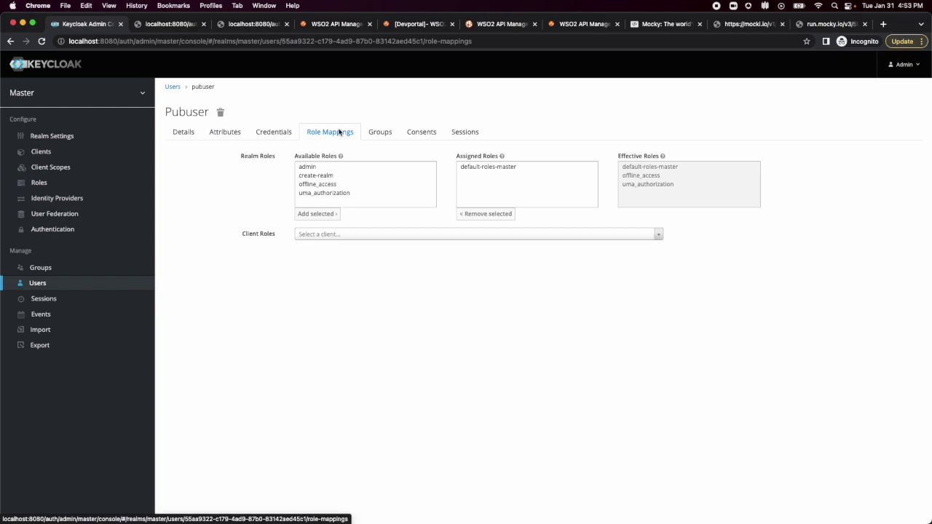
Assign pubuser the wso2apim client roles creator and publisher.
left_click(315, 237)
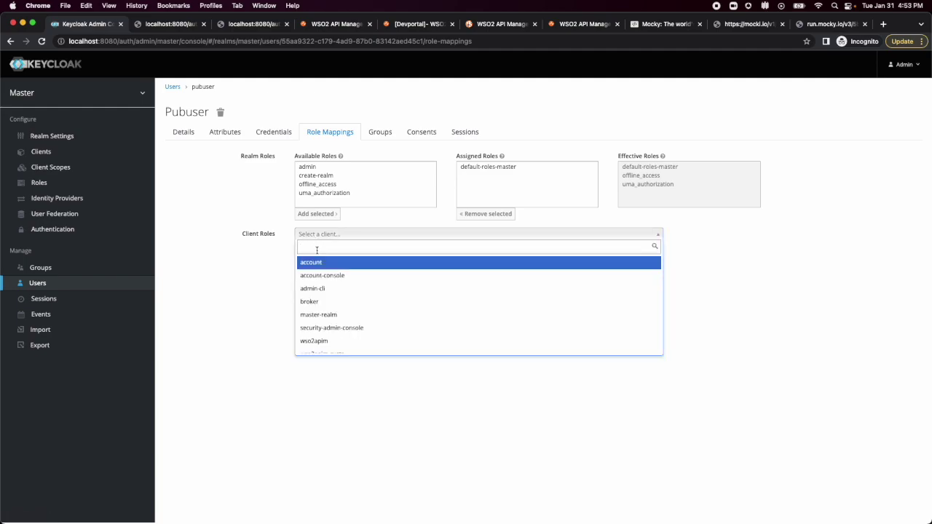
scroll(318, 312, "down", 1)
left_click(316, 332)
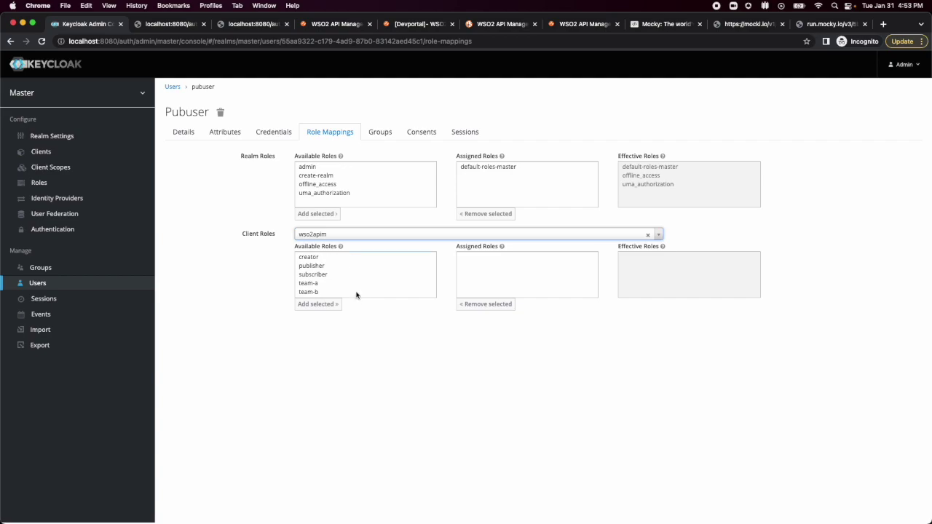
left_click(316, 258)
left_click(316, 266)
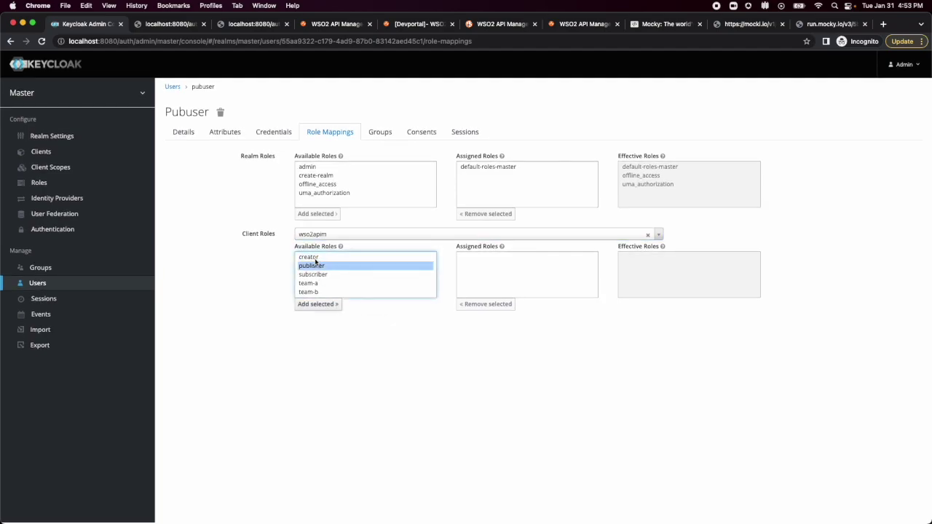
left_click(316, 259, "shift")
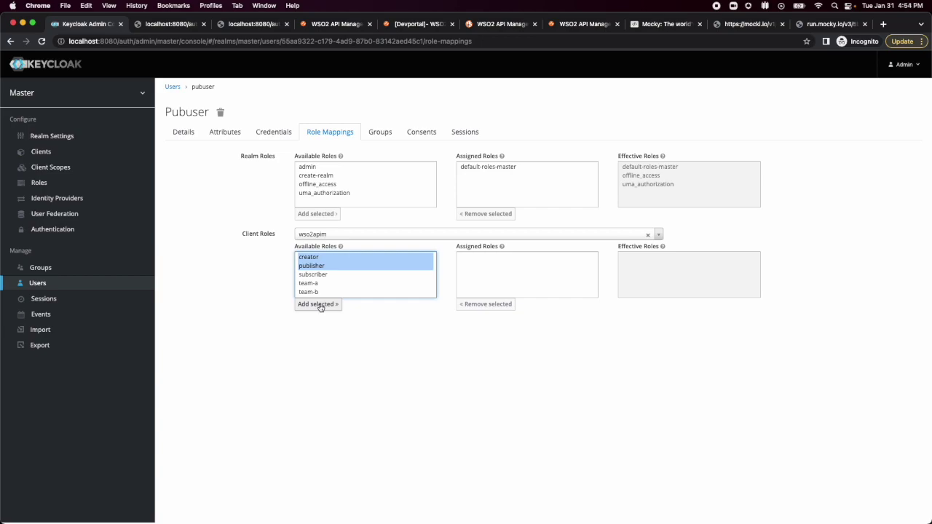
left_click(318, 304)
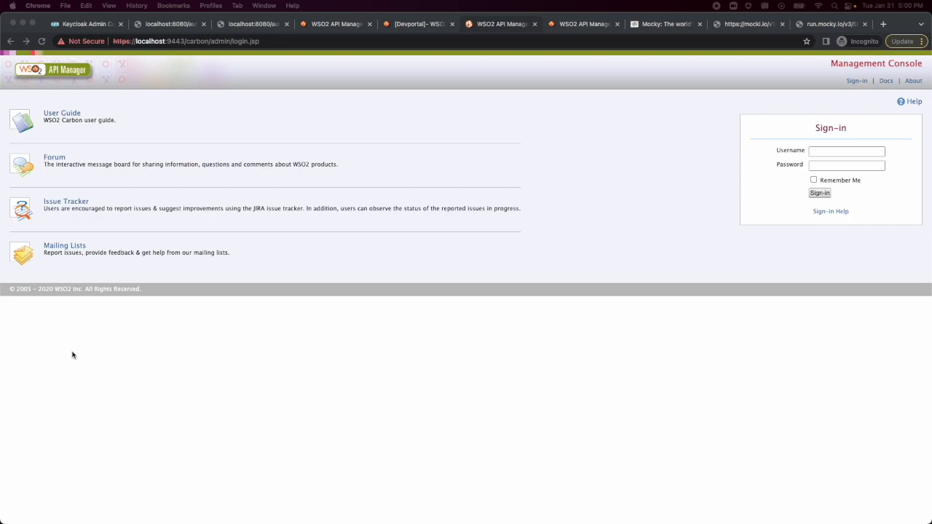
Sign in to the WSO2 Management Console with username admin and the admin password.
left_click(390, 378)
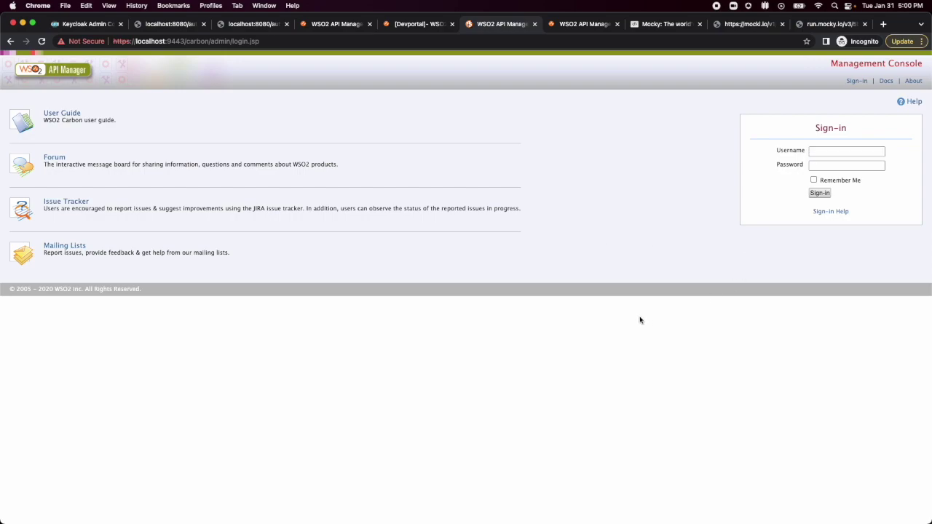
type("admin")
key("Tab")
type("admin")
left_click(819, 192)
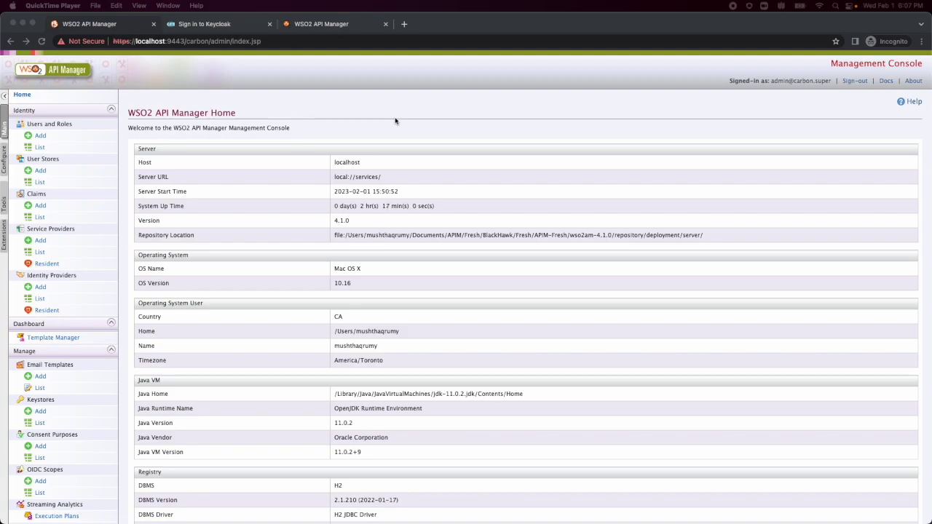
left_click(57, 290)
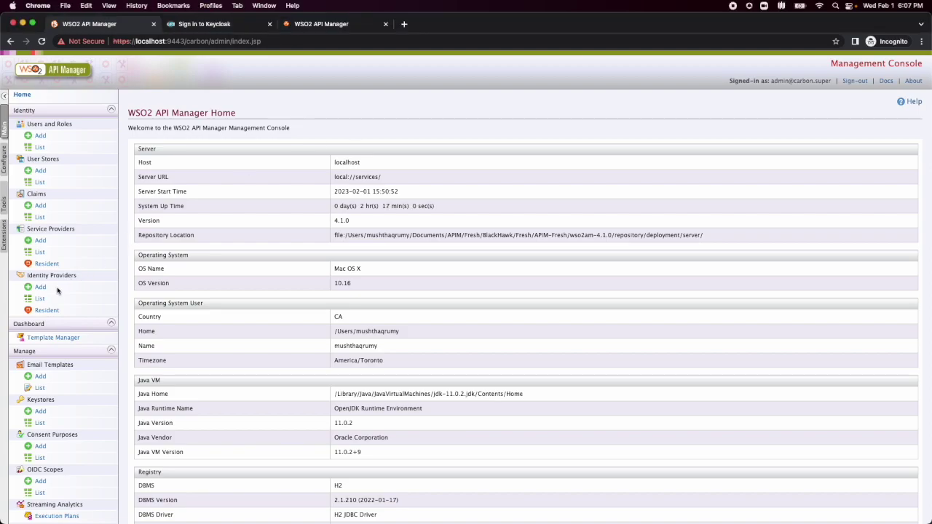
left_click(40, 288)
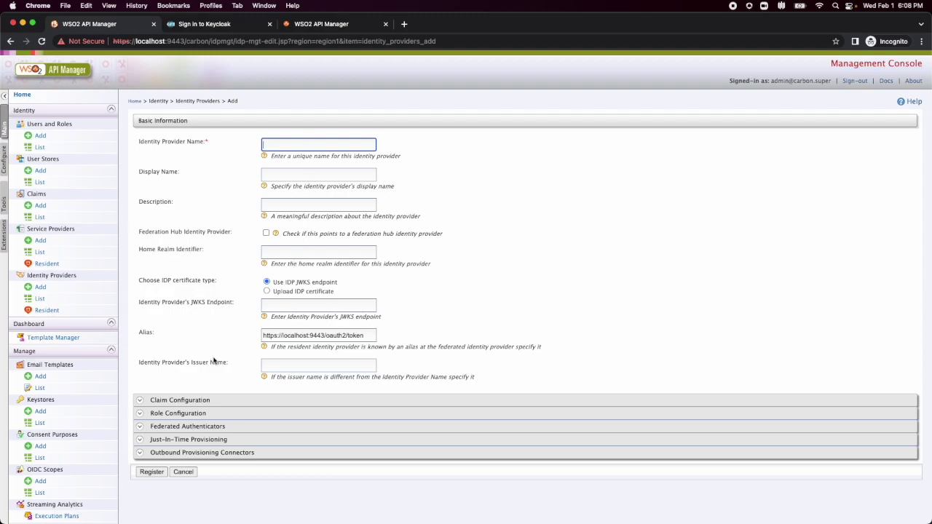
left_click(40, 298)
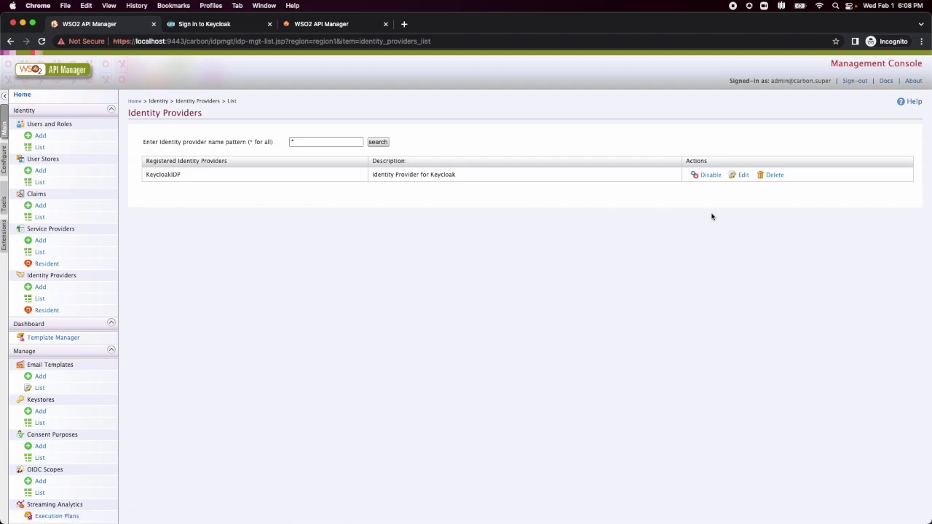
left_click(742, 175)
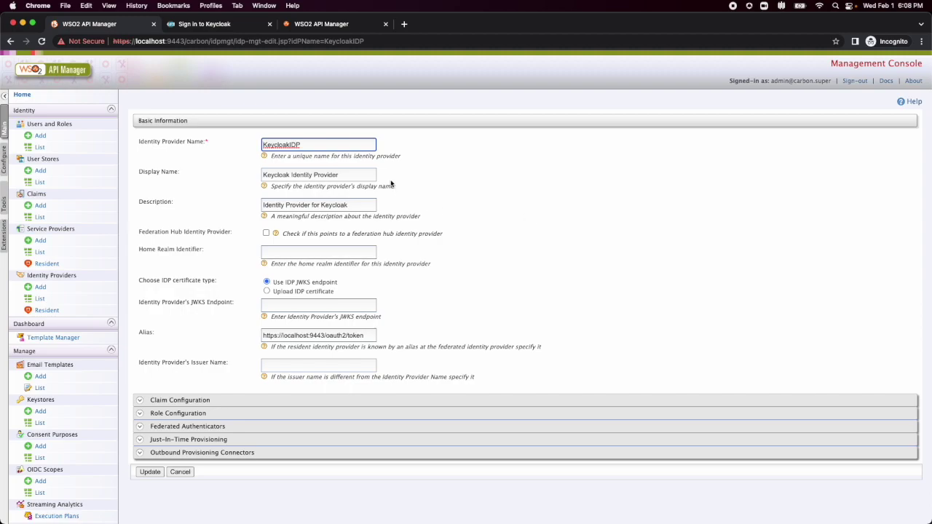
left_click_drag(313, 146, 262, 146)
left_click(197, 401)
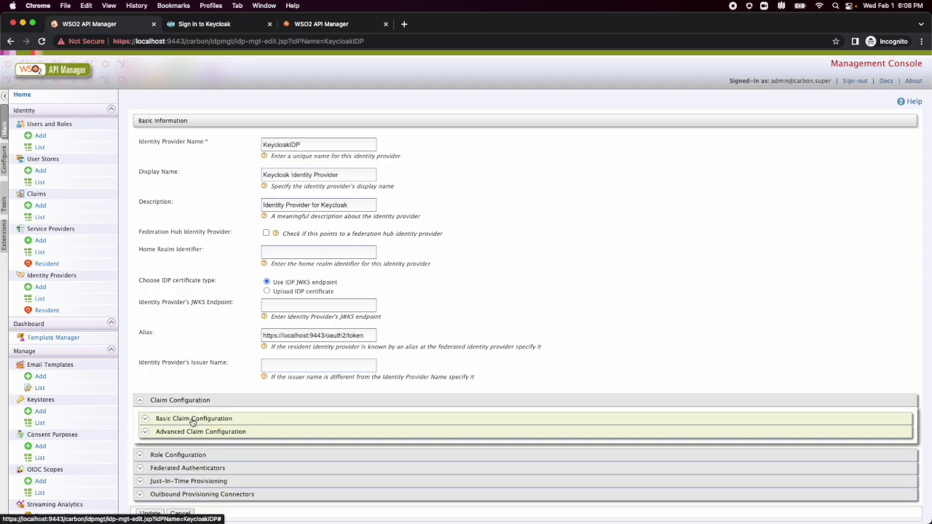
Review KeycloakIDP's basic claim mappings for preferred_username and roles, then expand Role Configuration.
left_click(193, 418)
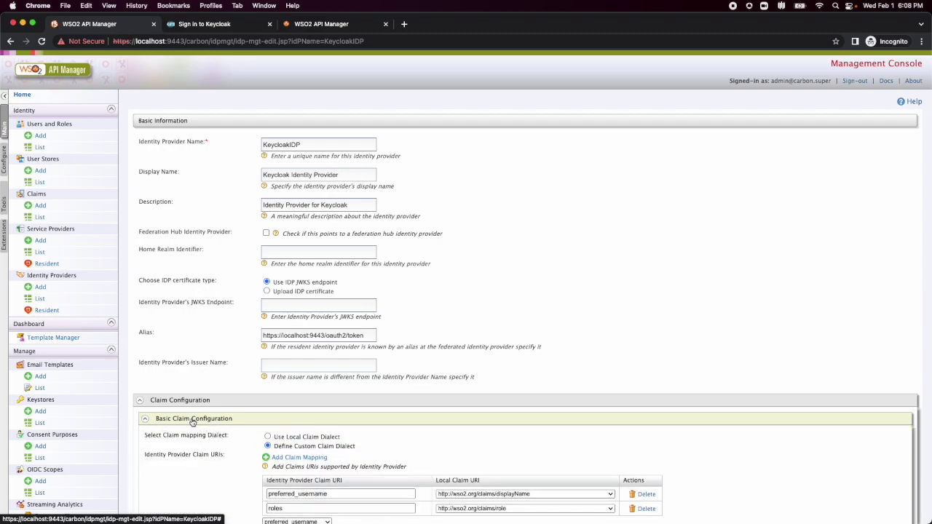
scroll(192, 422, "down", 3)
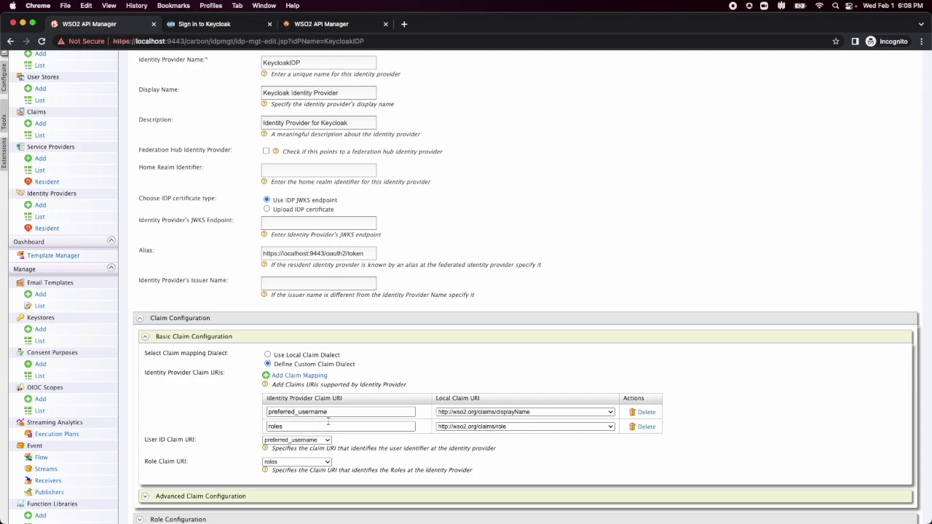
left_click_drag(342, 412, 267, 413)
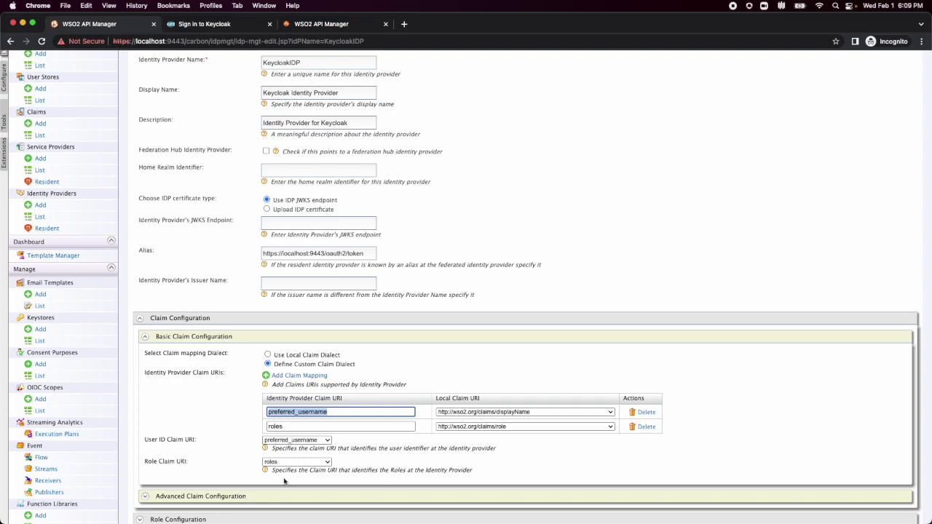
left_click(553, 272)
scroll(551, 271, "down", 2)
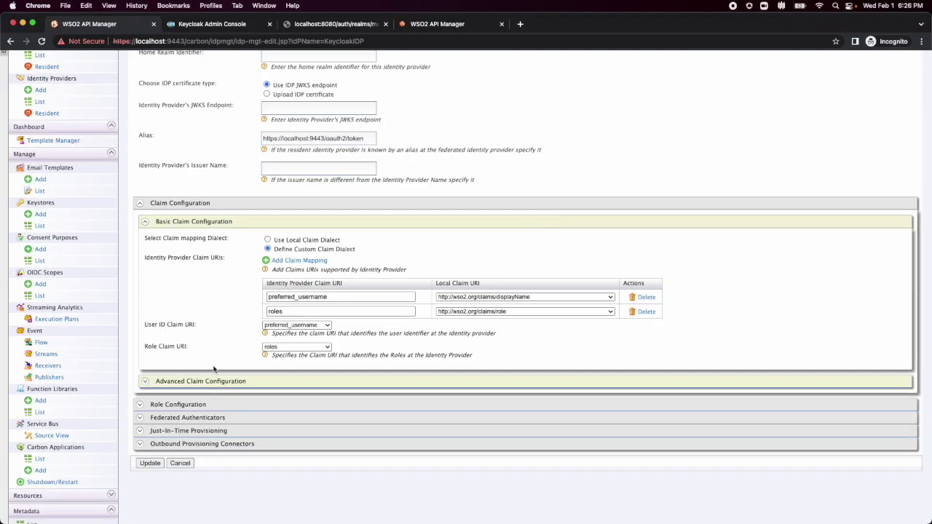
left_click(196, 405)
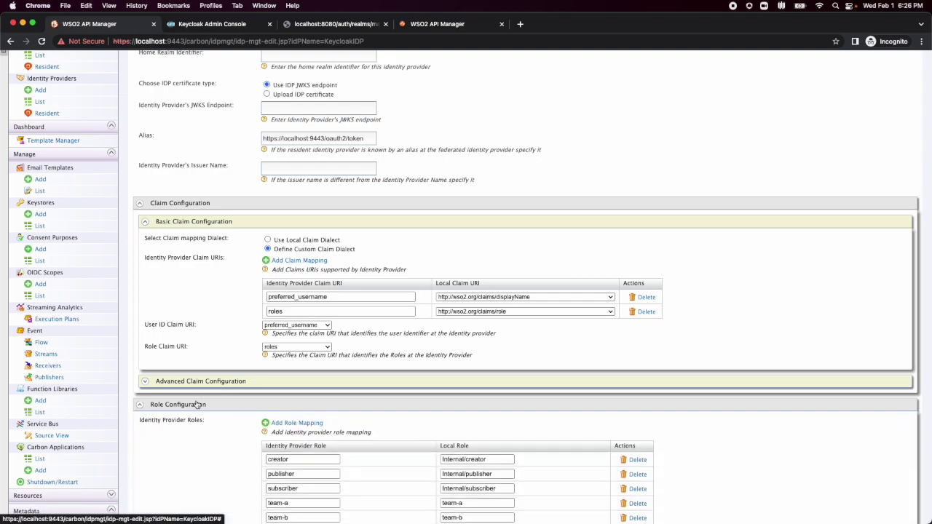
scroll(188, 470, "down", 3)
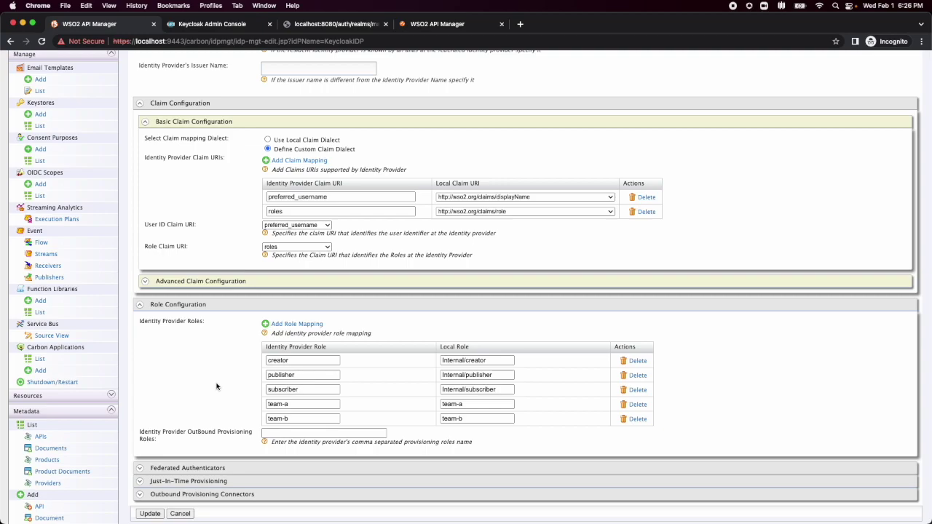
left_click_drag(295, 361, 266, 360)
left_click_drag(493, 362, 435, 364)
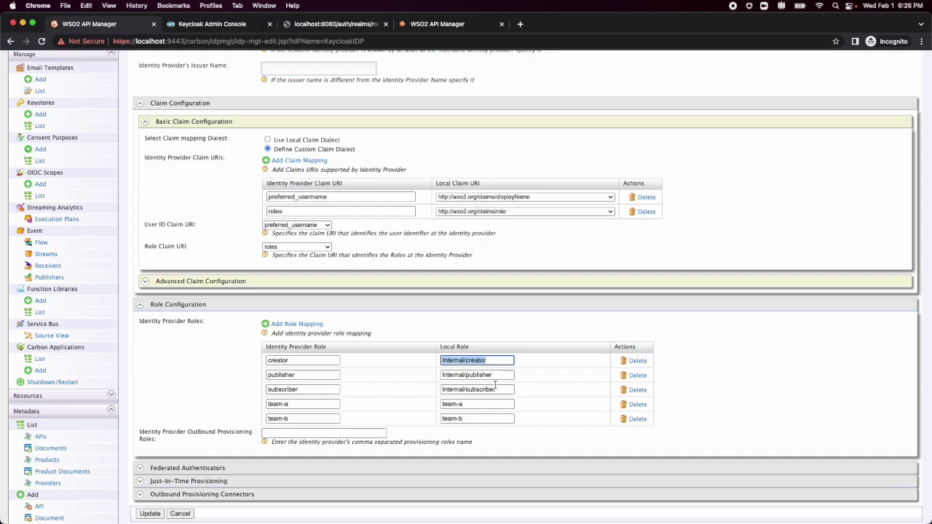
scroll(257, 412, "down", 2)
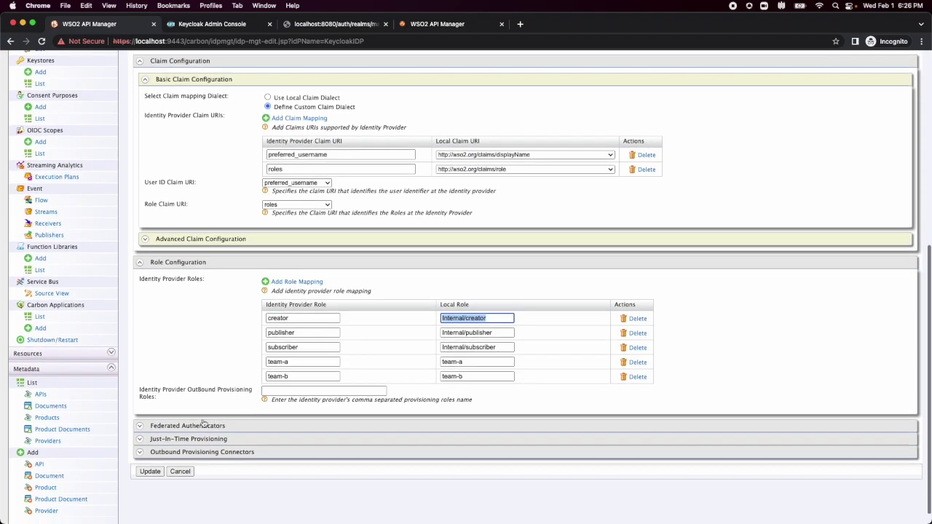
left_click(194, 426)
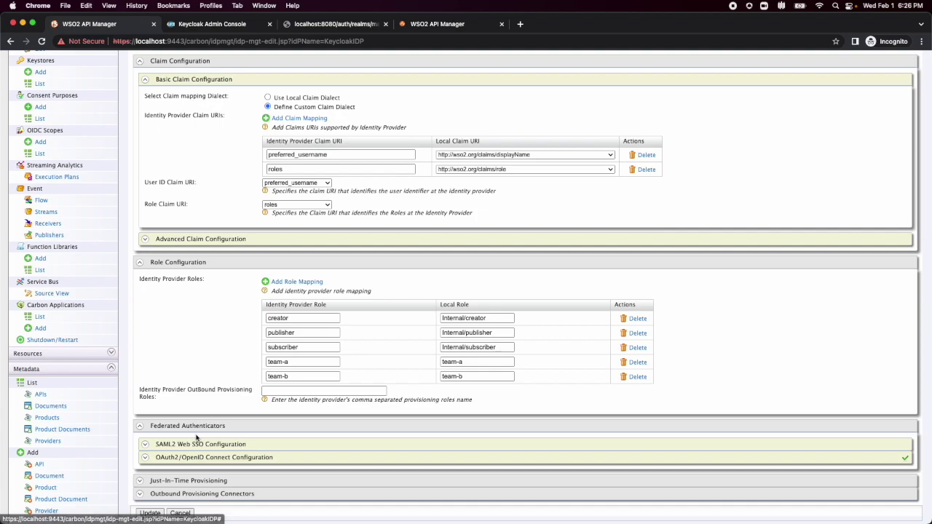
Expand KeycloakIDP's OAuth2/OpenID Connect settings to show client wso2apim and the Keycloak endpoints.
scroll(196, 437, "down", 1)
scroll(198, 434, "down", 1)
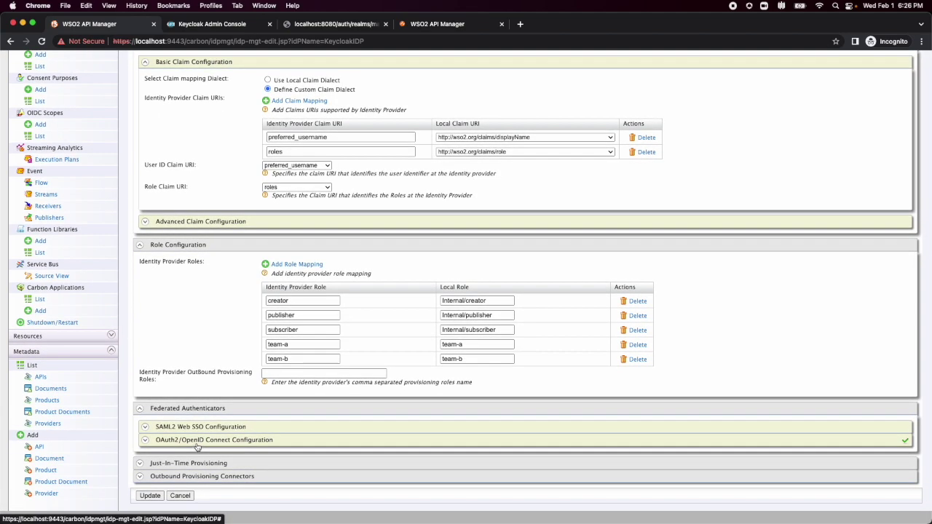
left_click(197, 444)
scroll(196, 447, "down", 5)
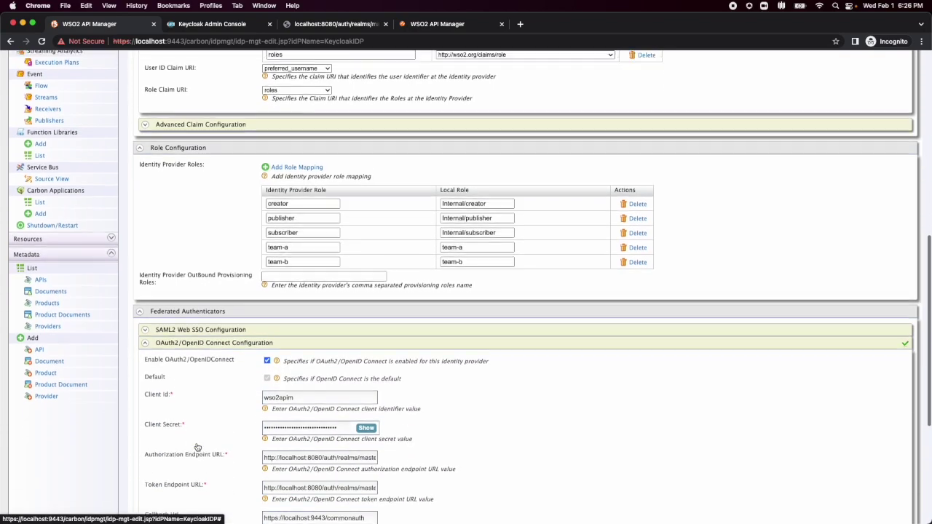
scroll(197, 447, "down", 2)
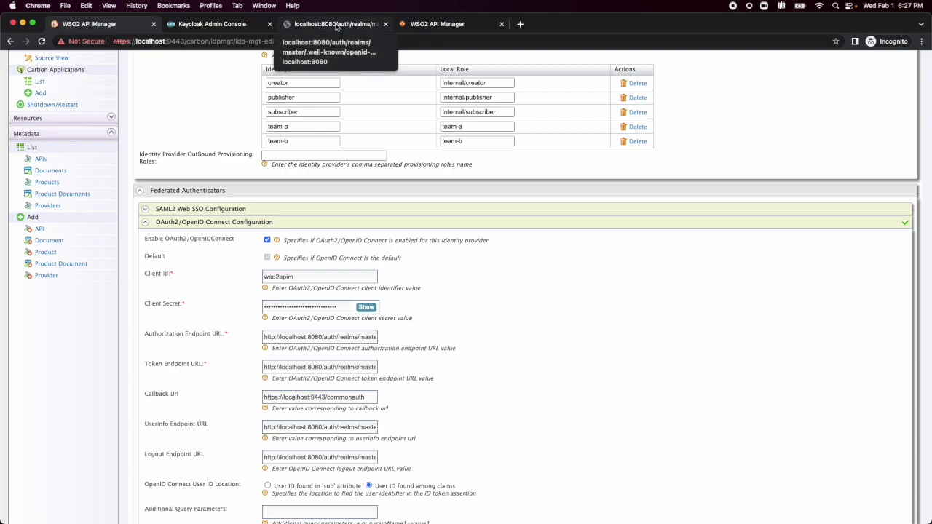
Compare the endpoints against Keycloak's openid-configuration JSON, then return to the WSO2 form.
left_click(336, 24)
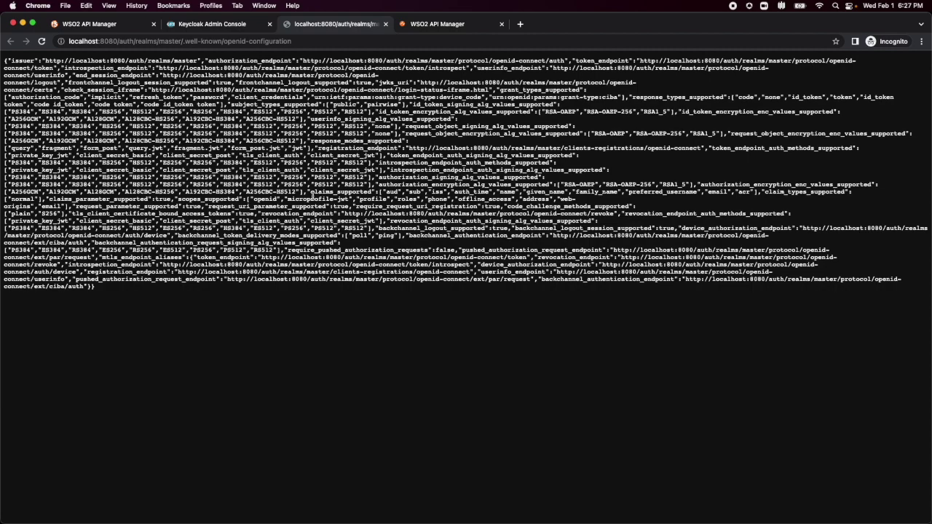
left_click_drag(42, 84, 10, 66)
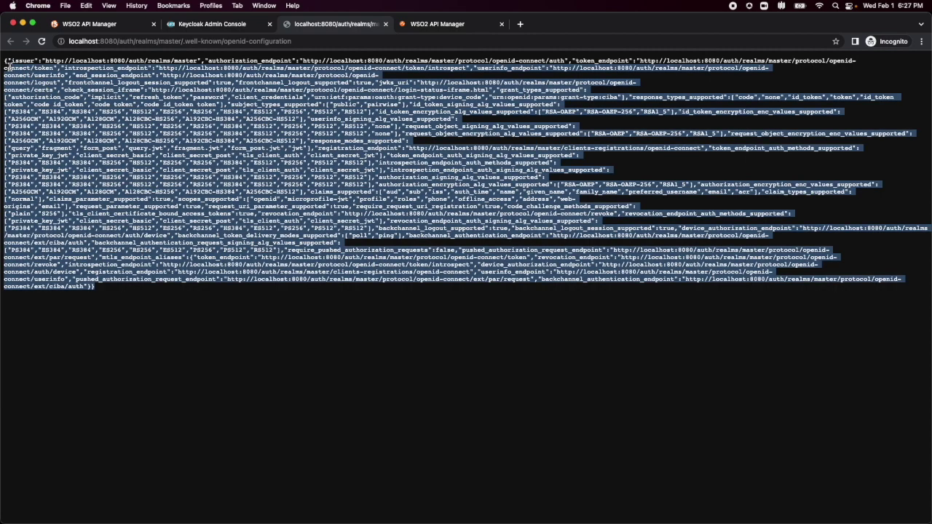
left_click(87, 100)
left_click(122, 19)
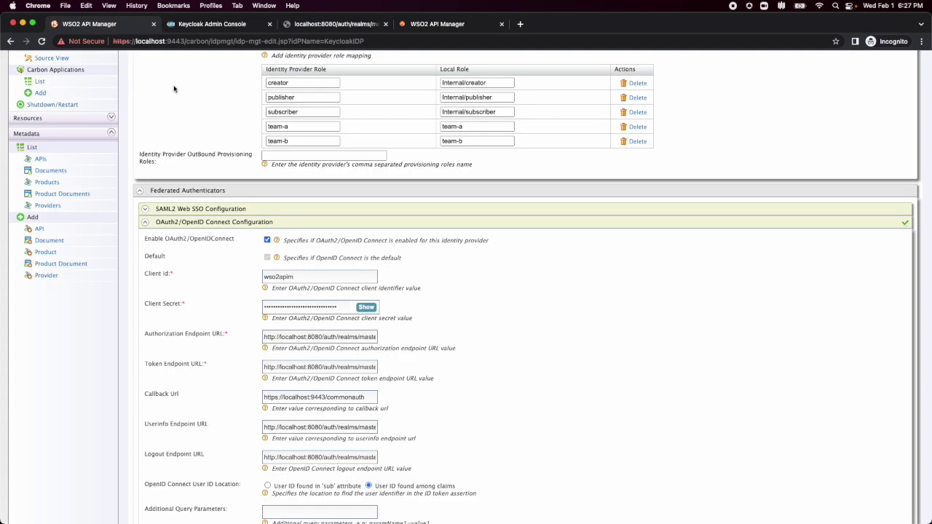
scroll(222, 268, "down", 2)
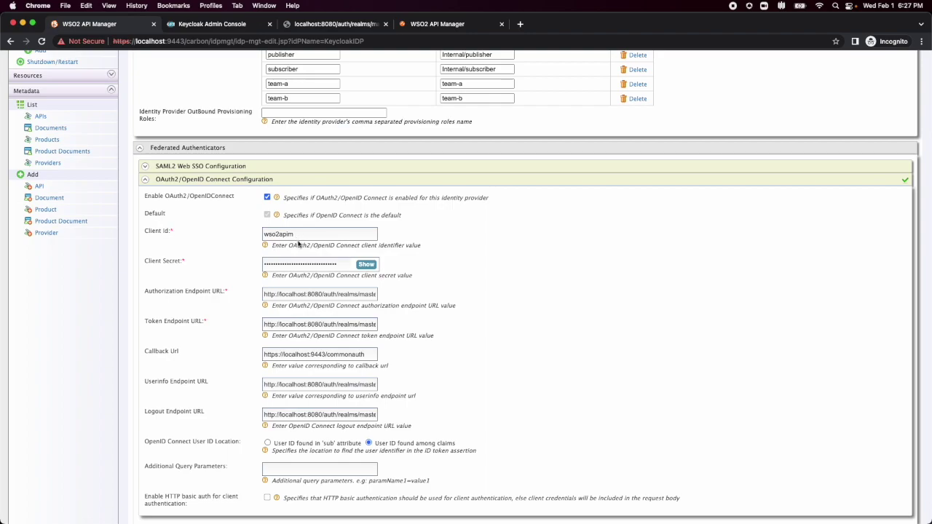
double_click(295, 235)
double_click(297, 235)
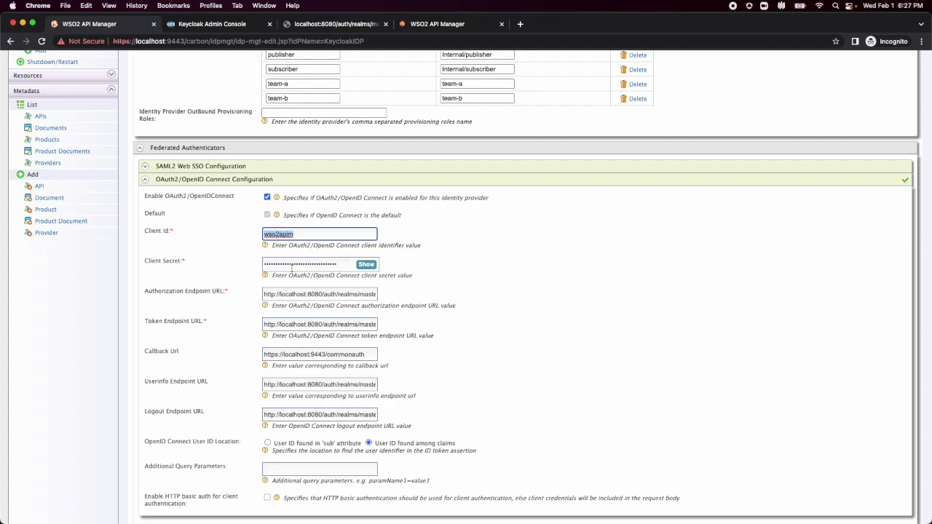
scroll(331, 316, "down", 3)
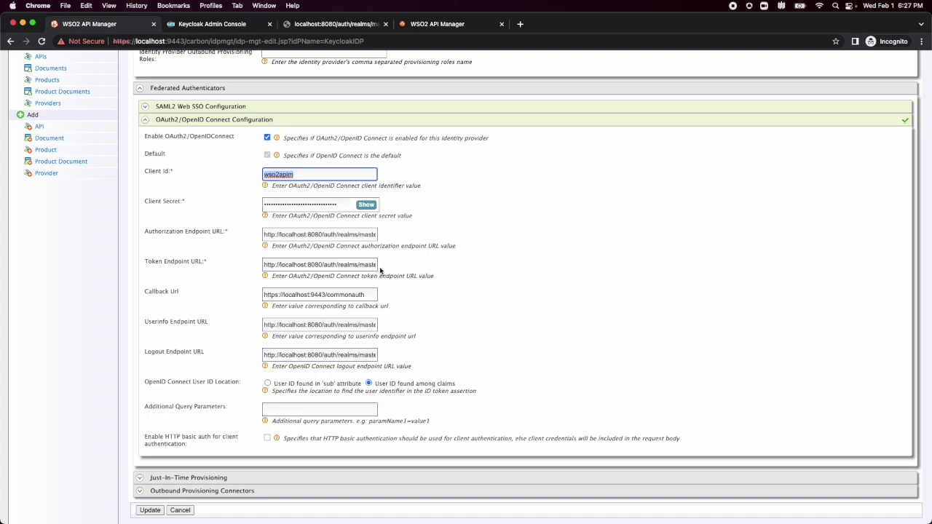
left_click(351, 22)
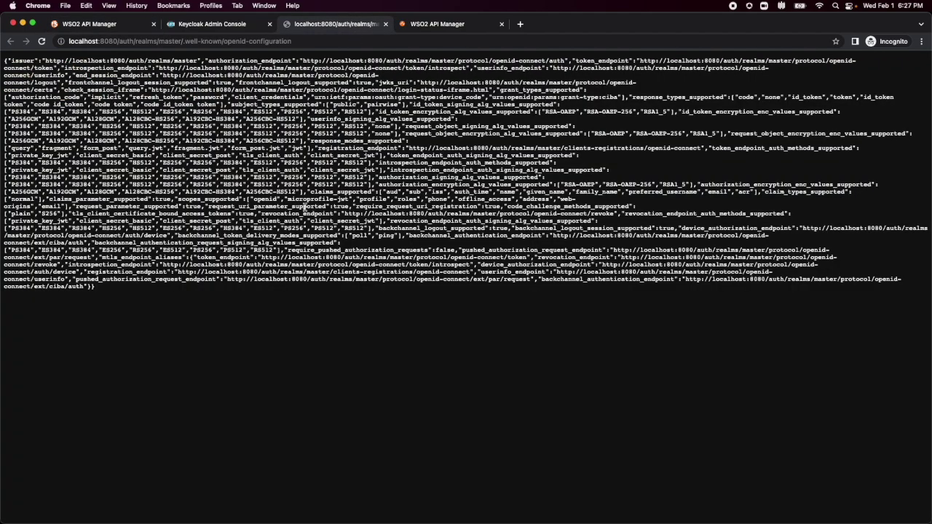
left_click(126, 27)
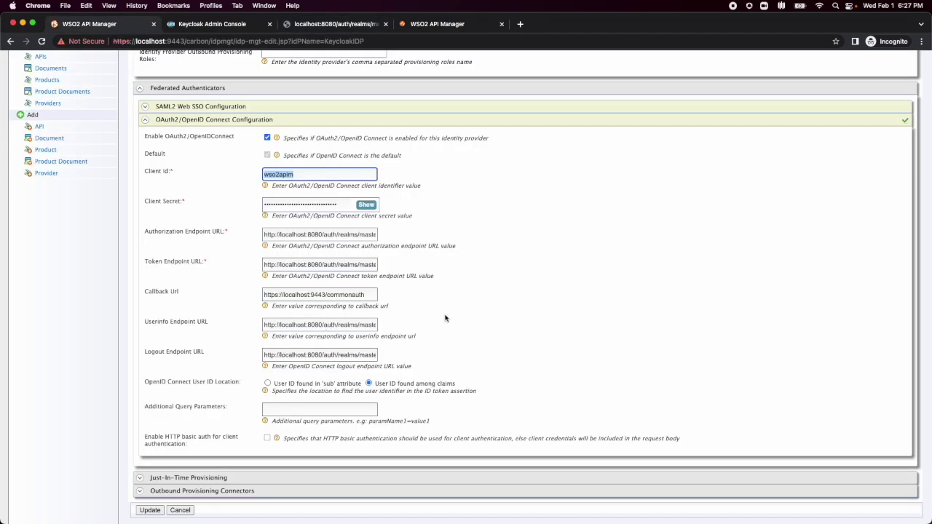
scroll(445, 317, "down", 1)
scroll(445, 319, "up", 1)
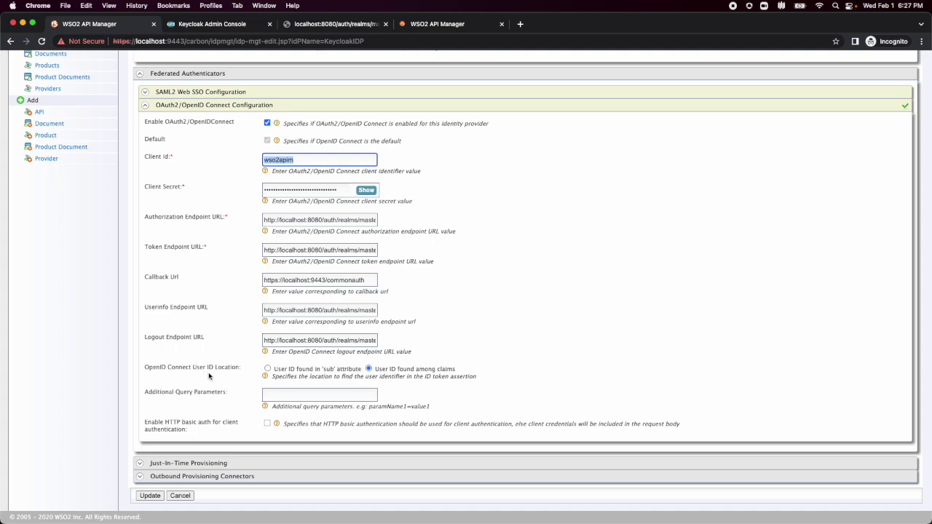
Review the Just-In-Time Provisioning settings, then cancel KeycloakIDP's form without saving.
left_click(182, 464)
scroll(182, 466, "down", 2)
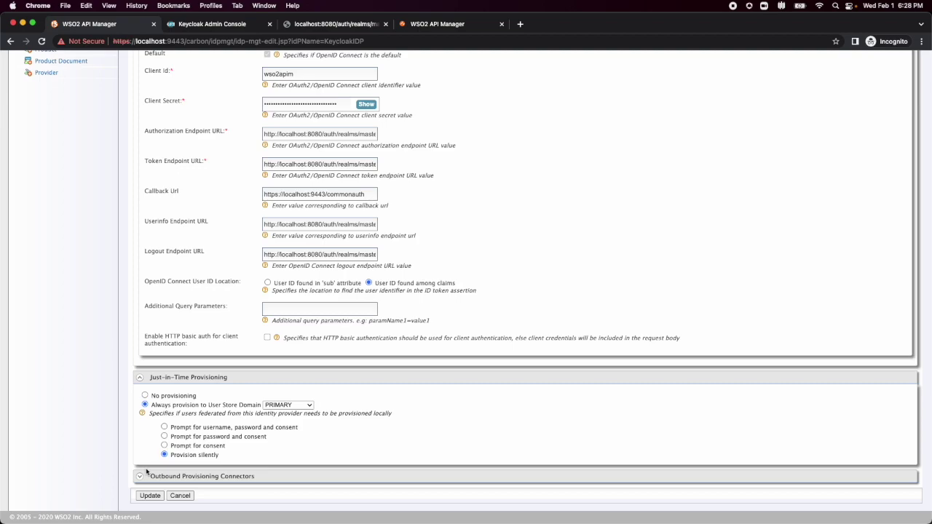
left_click(178, 497)
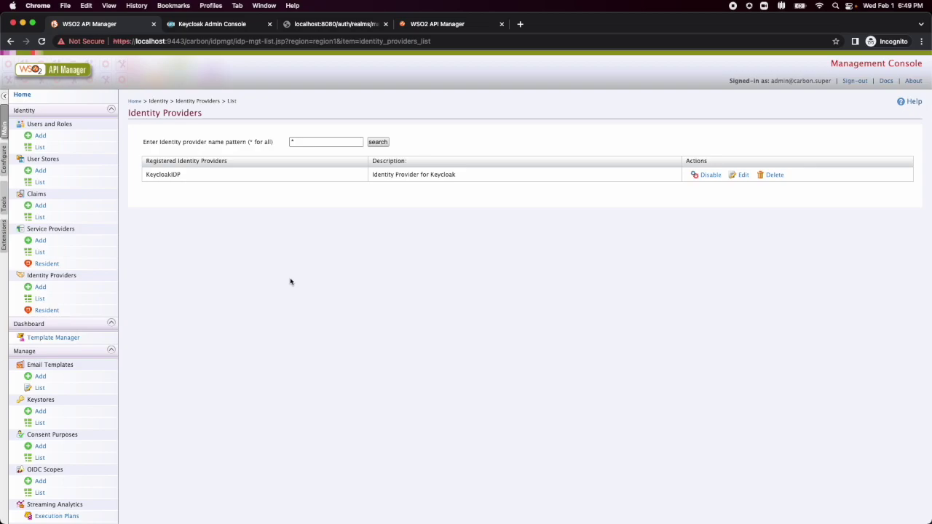
Open the apim_publisher service provider from the service providers list for editing.
left_click(41, 253)
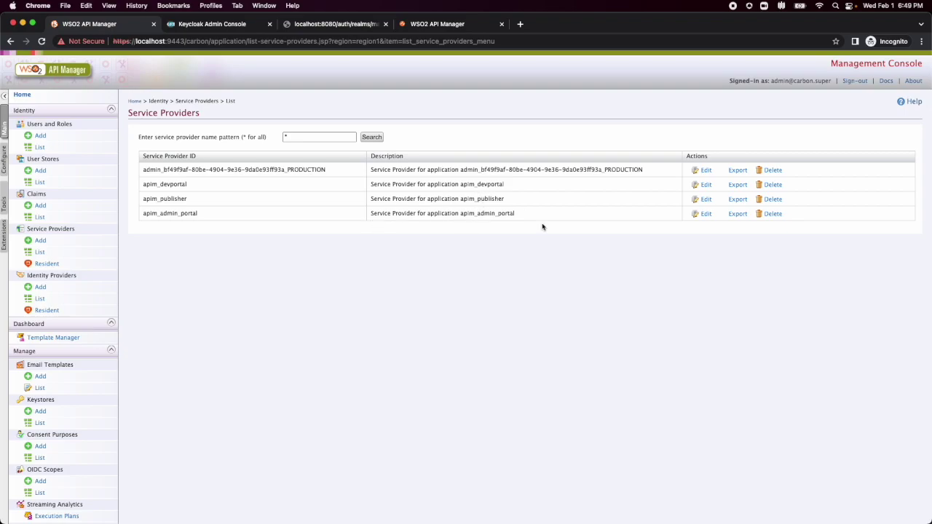
left_click(705, 201)
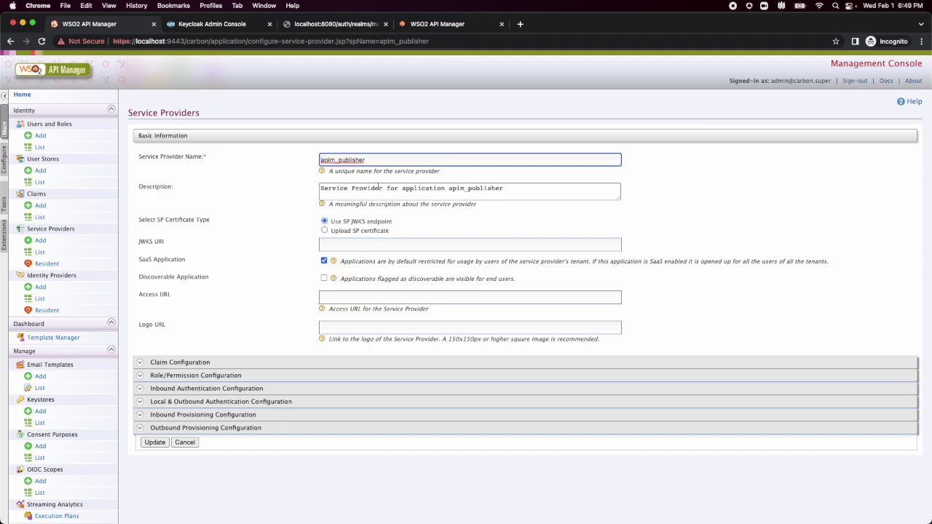
left_click(202, 362)
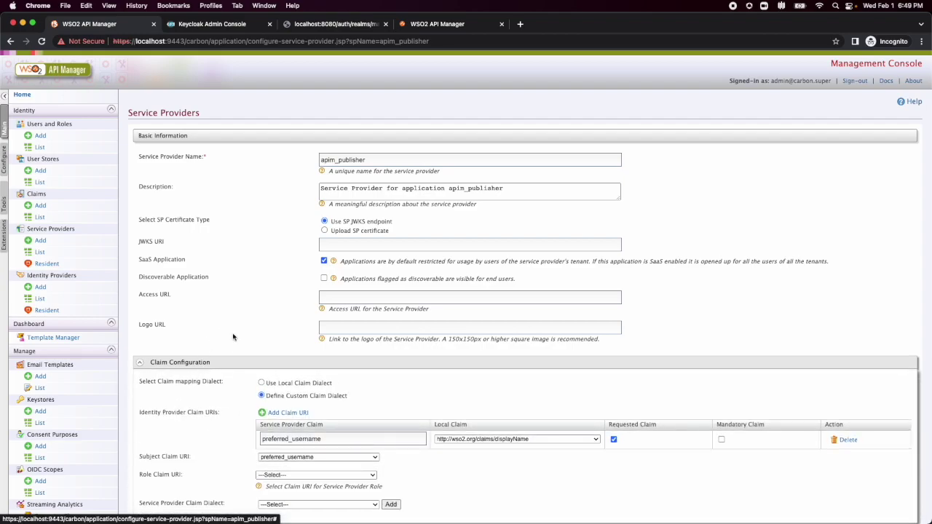
scroll(231, 331, "down", 2)
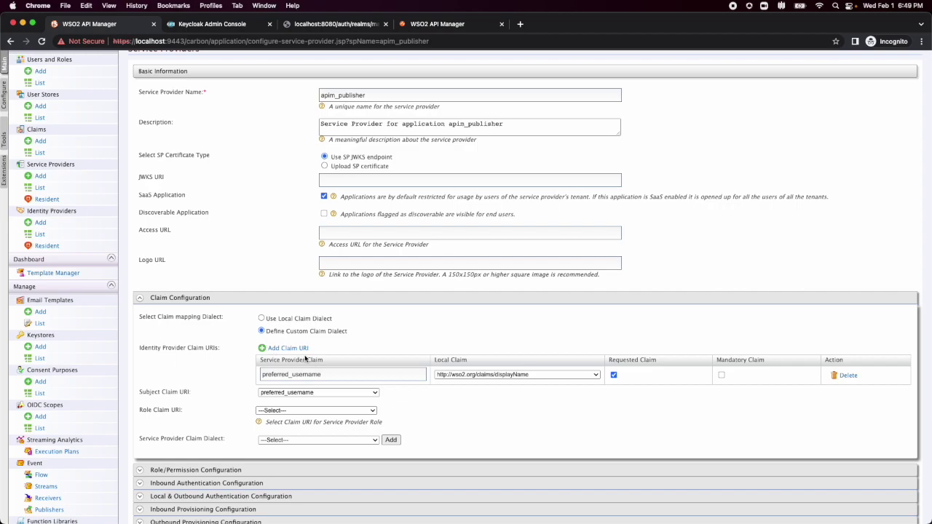
left_click_drag(328, 376, 259, 376)
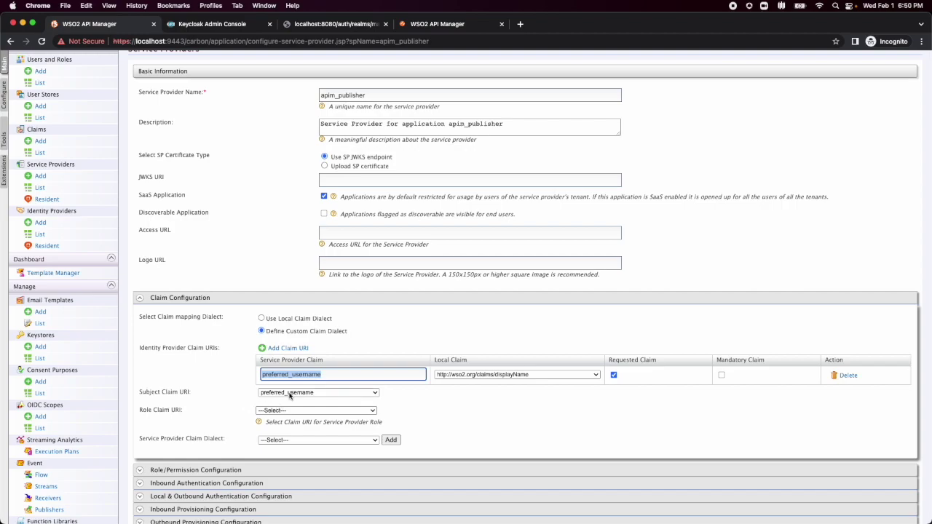
scroll(290, 395, "down", 2)
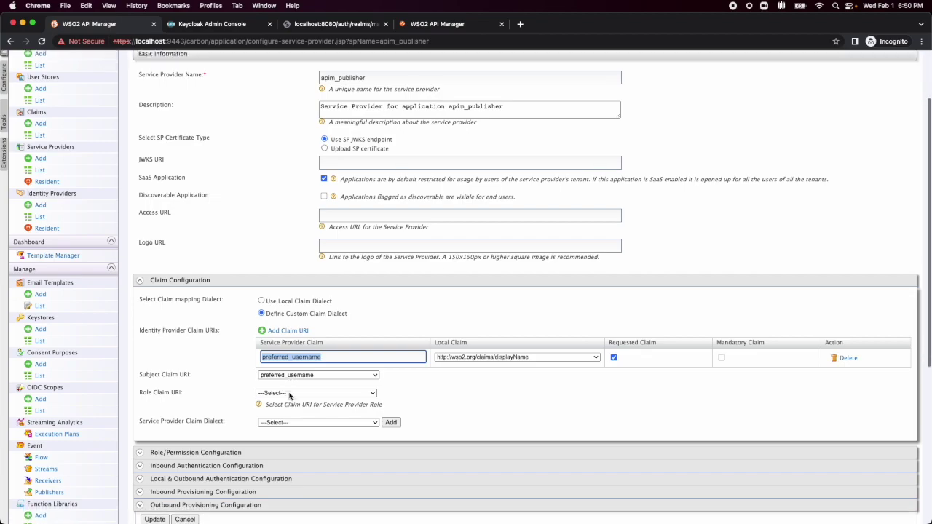
scroll(289, 395, "down", 1)
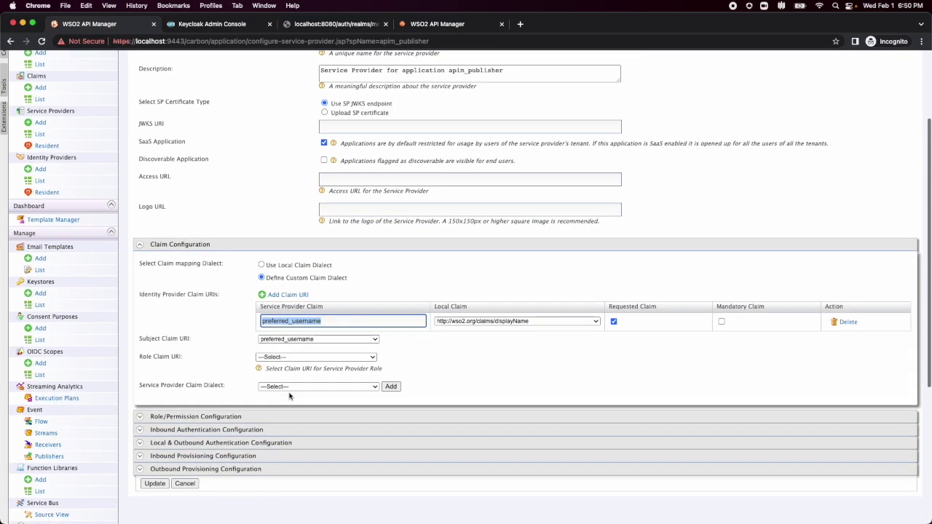
Open apim_publisher's advanced authentication and expand Step 1 showing basic plus KeycloakIDP openidconnect.
left_click(236, 445)
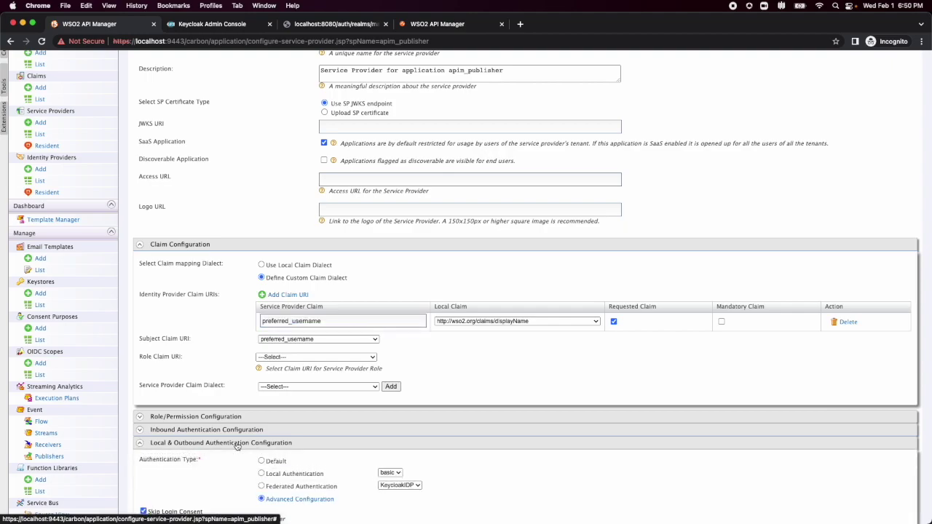
scroll(237, 445, "down", 5)
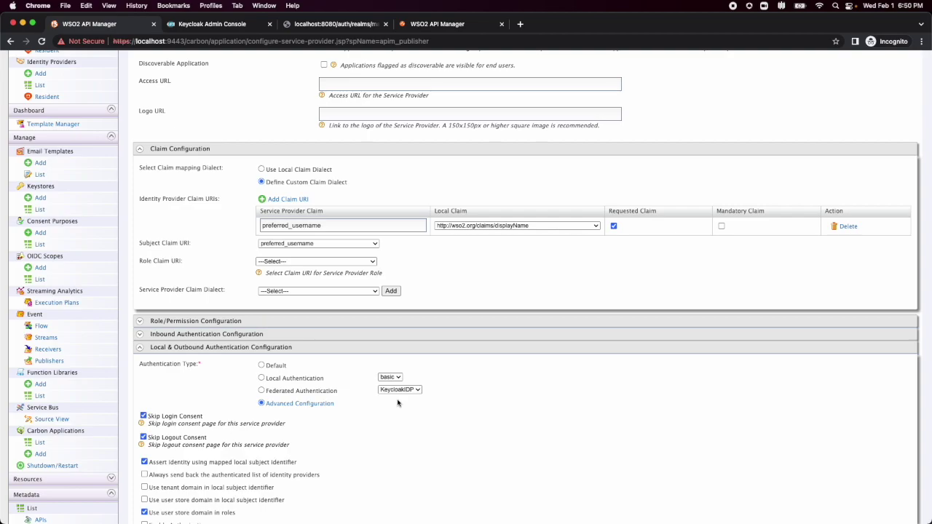
scroll(398, 402, "down", 1)
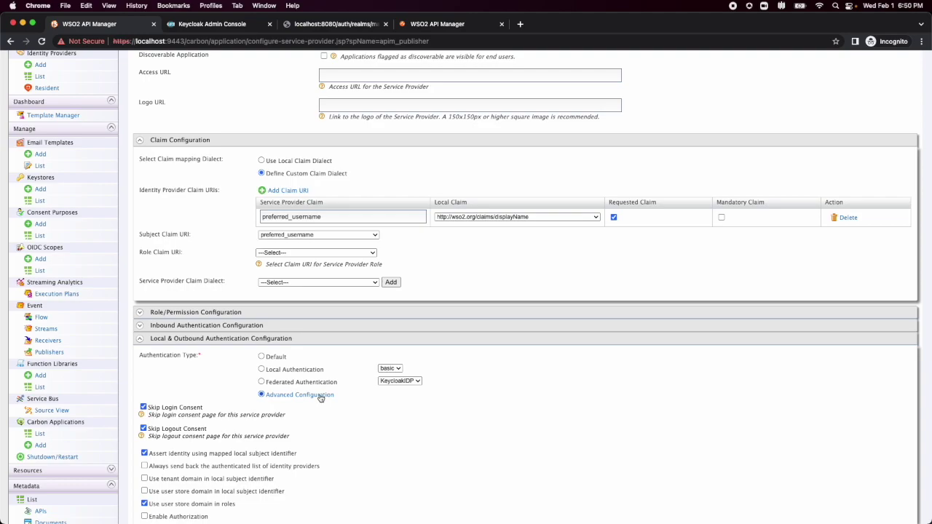
left_click(321, 397)
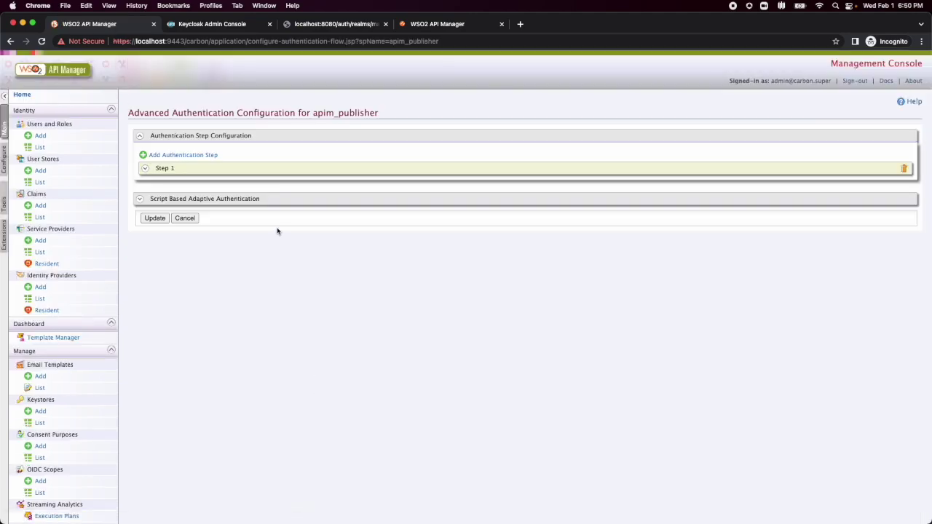
left_click(259, 168)
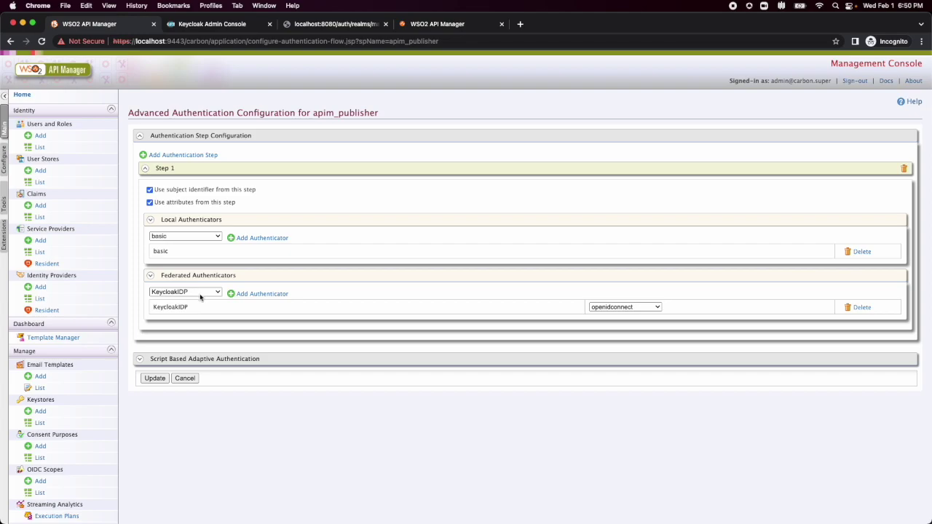
Cancel the advanced configuration unchanged and reload the localhost:9443/publisher sign-in page.
left_click(184, 379)
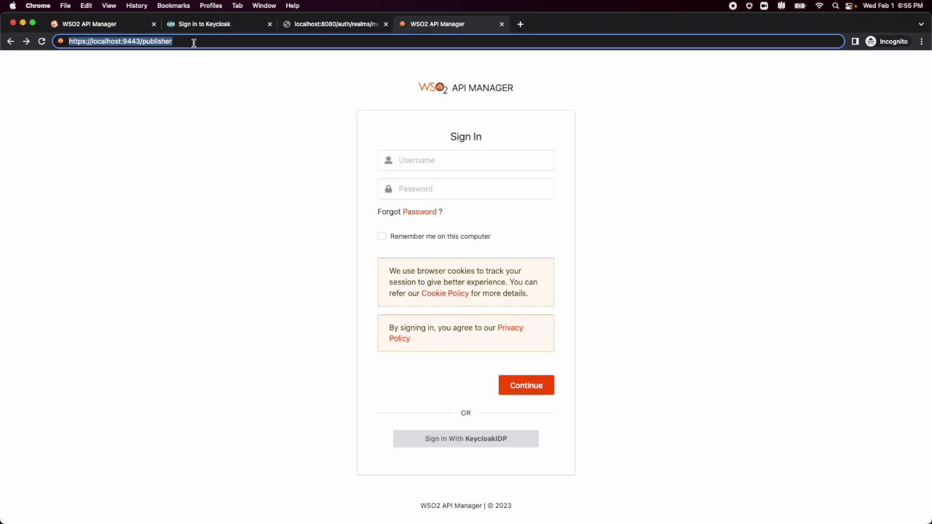
key("Return")
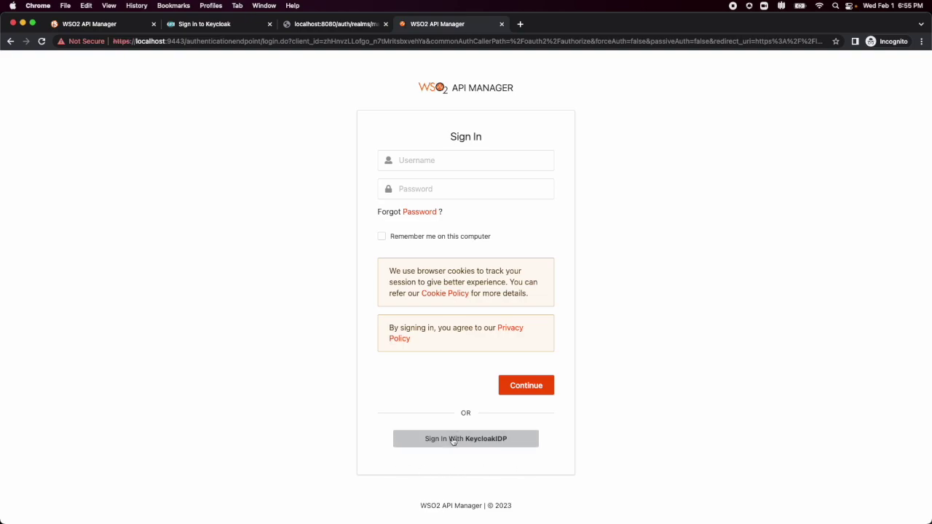
Choose Sign In With KeycloakIDP on the Publisher sign-in page.
left_click(453, 439)
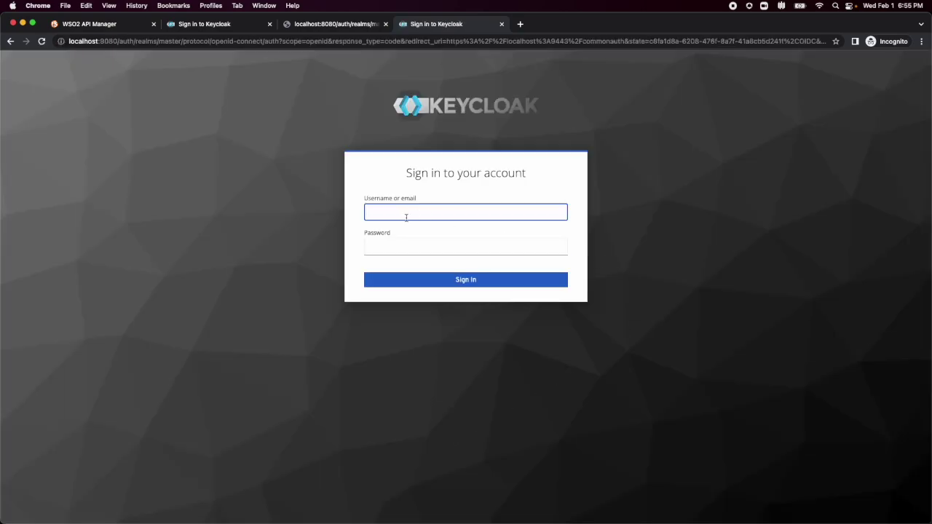
Sign in to Keycloak with the publisher user's username and password.
type("pubuser")
left_click(466, 246)
type("admin")
left_click(439, 279)
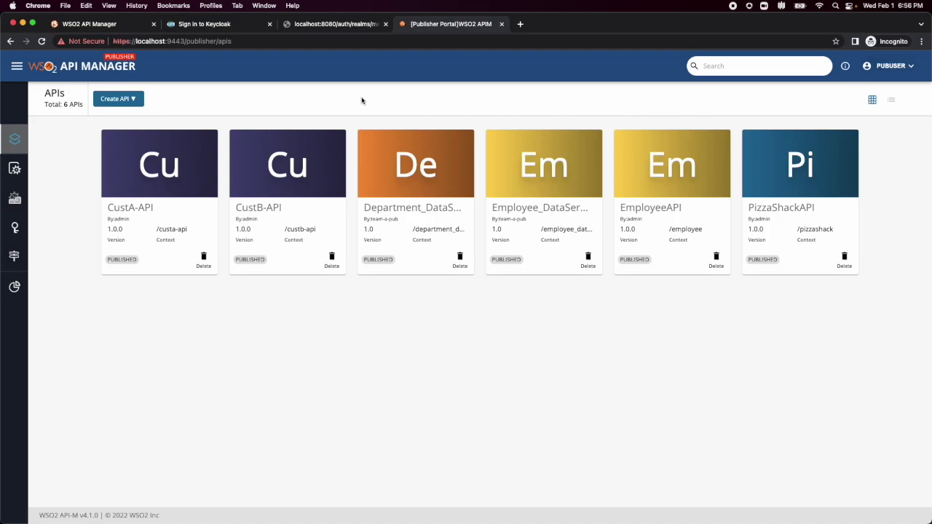
Log the publisher user out of the Publisher portal via the account menu.
left_click(90, 25)
left_click(412, 23)
left_click(877, 67)
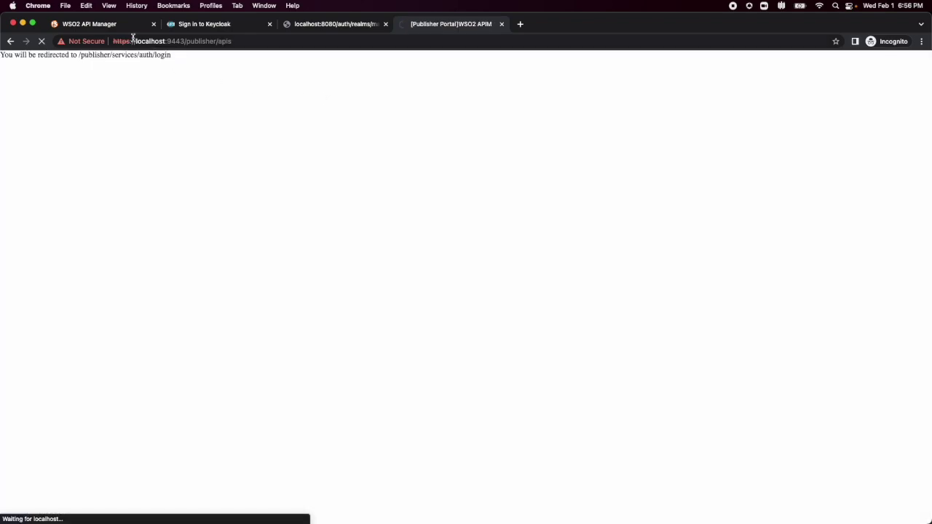
Sign out of the Management Console and sign back in with the administrator credentials.
left_click(116, 25)
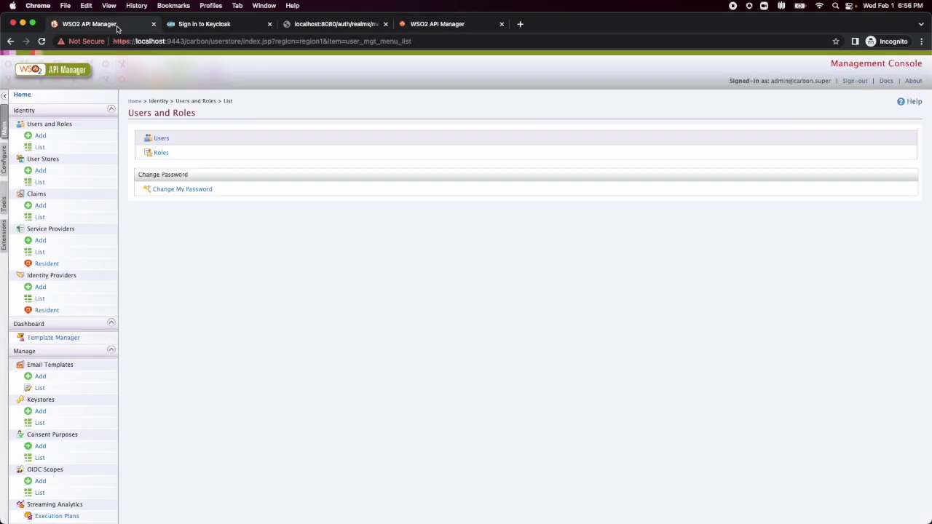
left_click(40, 147)
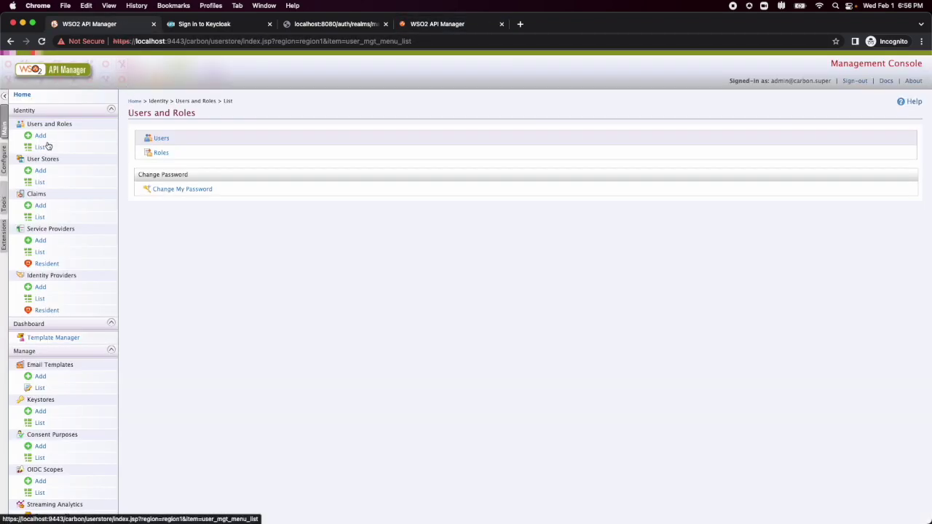
left_click(856, 80)
type("admin")
key("Tab")
type("admin")
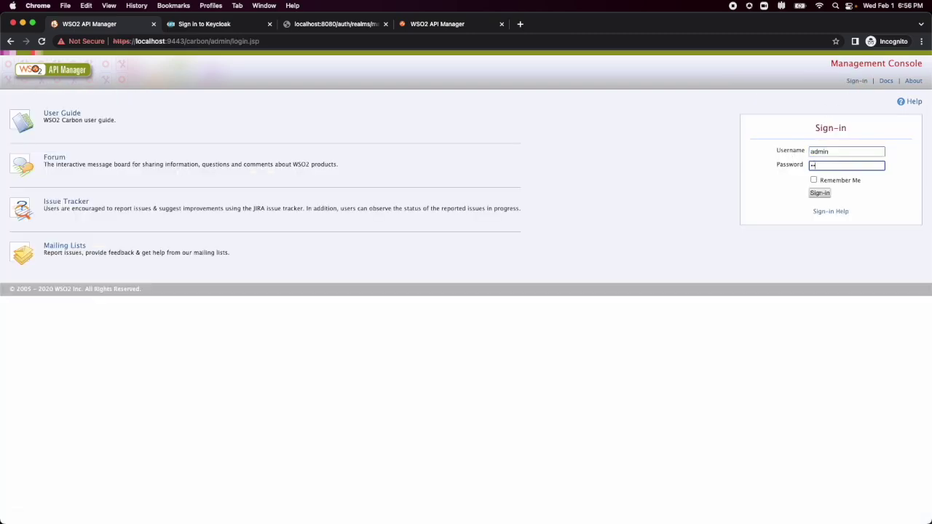
key("Return")
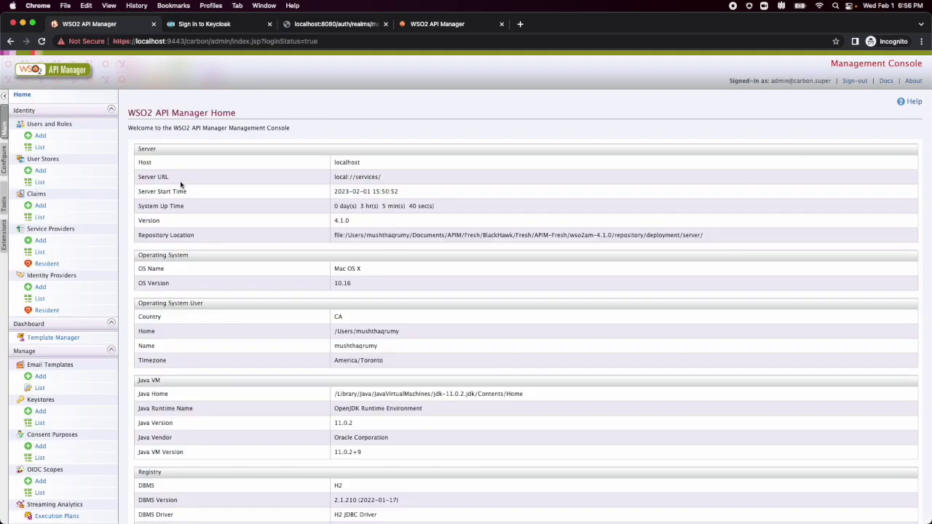
List all users under Users and Roles and highlight the publisher user.
left_click(44, 147)
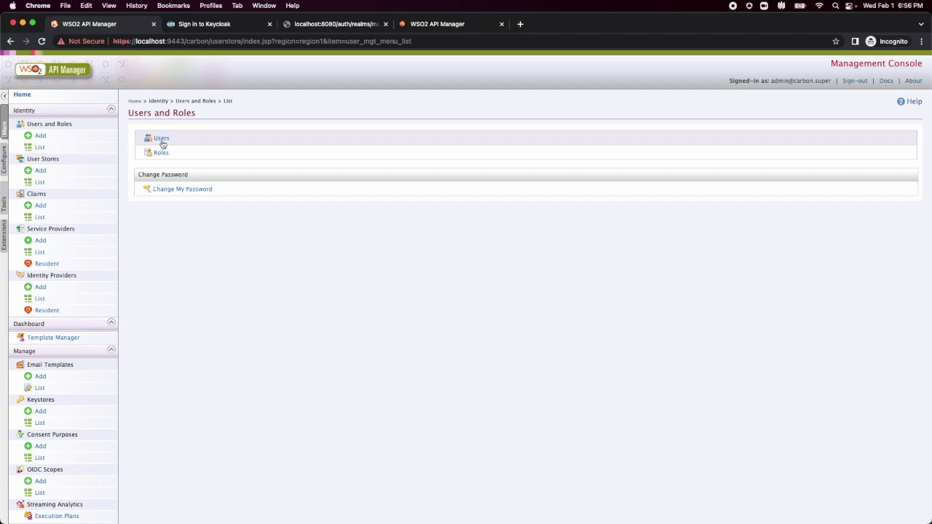
left_click(162, 140)
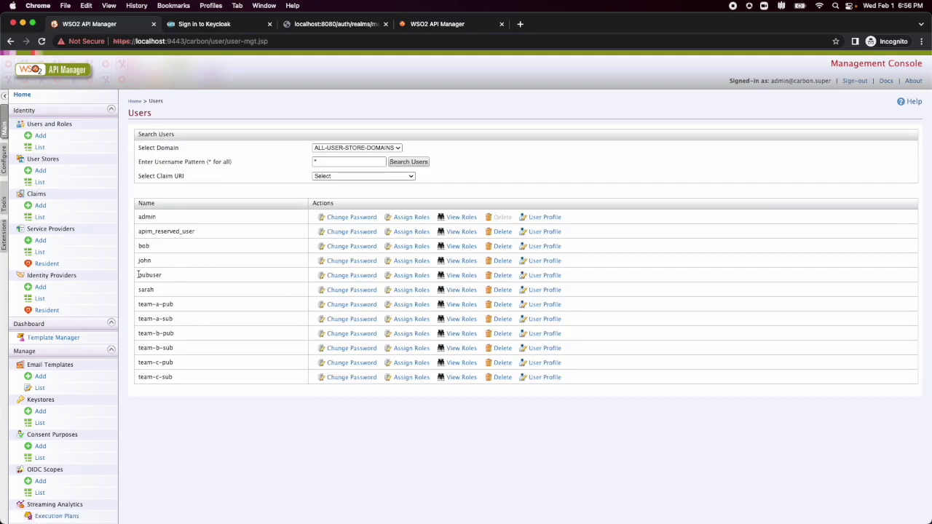
left_click_drag(138, 275, 165, 277)
key("super+Tab")
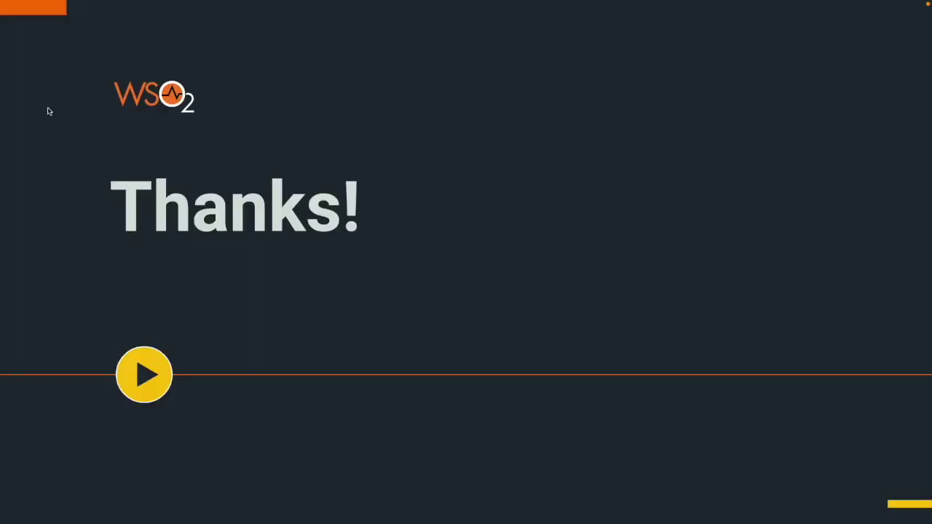